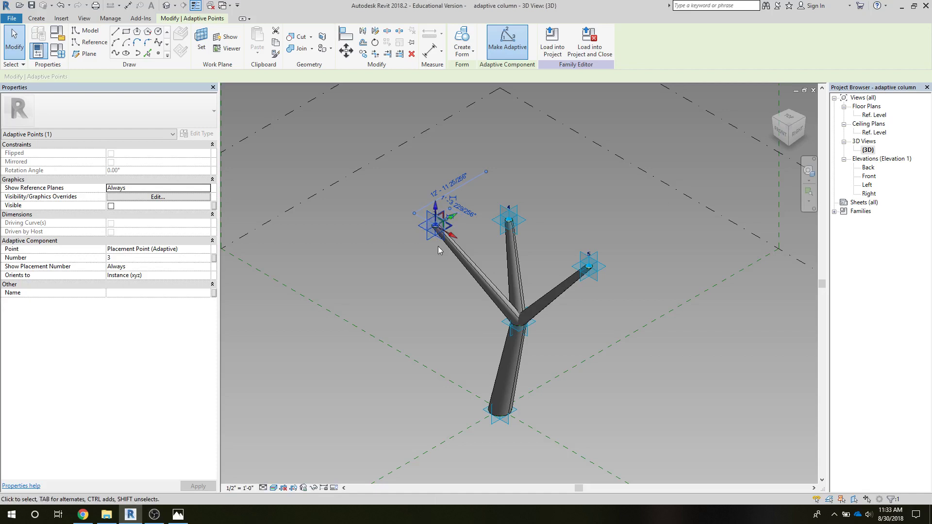
- Undo the move of adaptive point 3 and the family's entire earlier command history, back to the empty adaptive family
drag(435, 207, 438, 244)
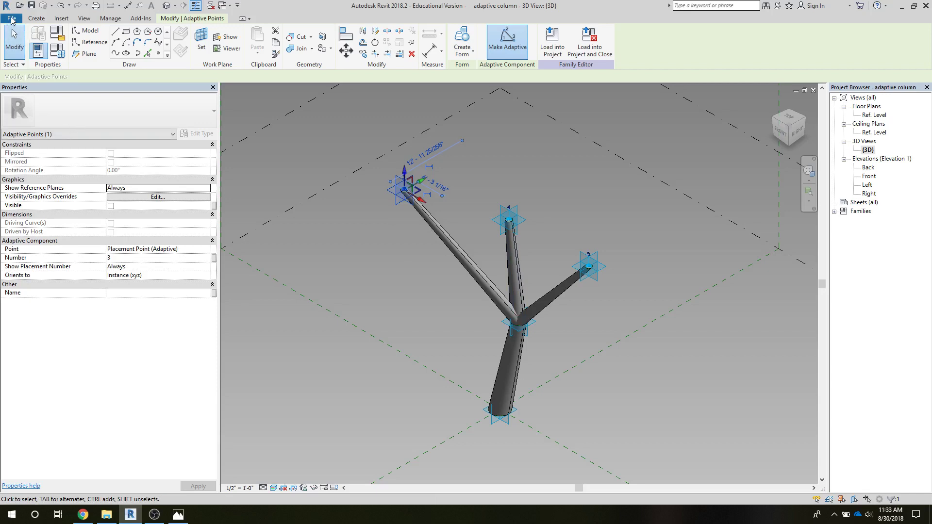
click(62, 5)
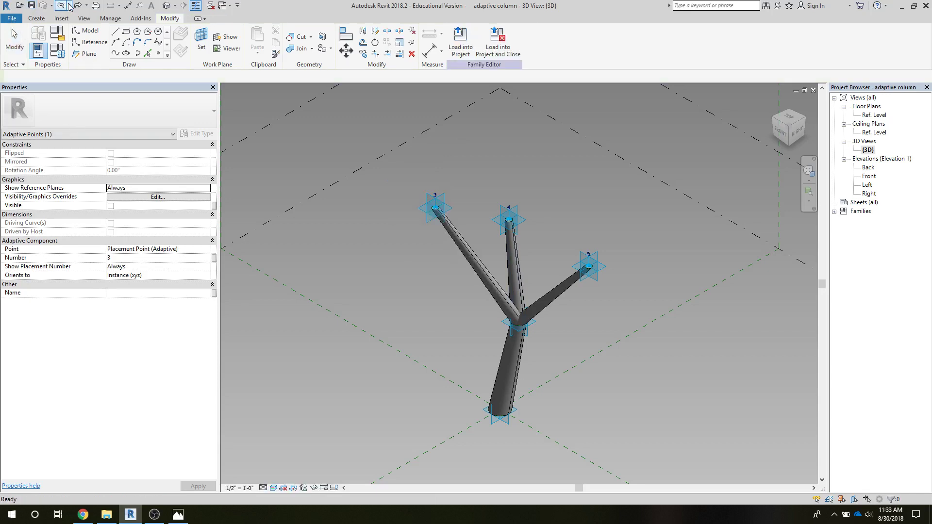
click(69, 5)
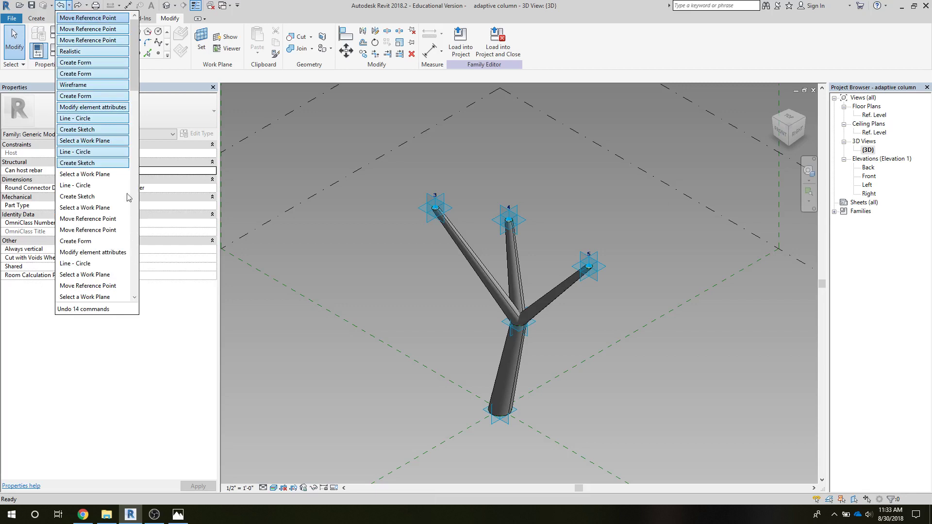
drag(135, 88, 174, 318)
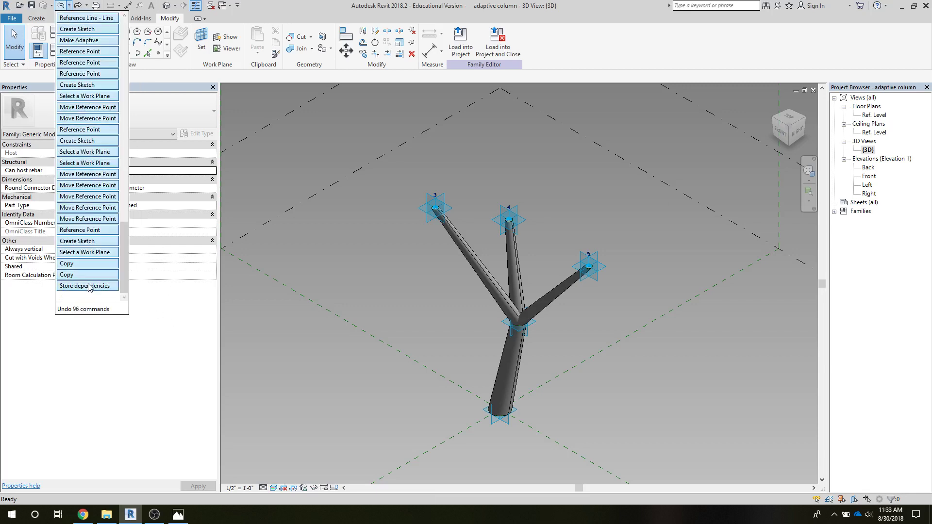
click(89, 286)
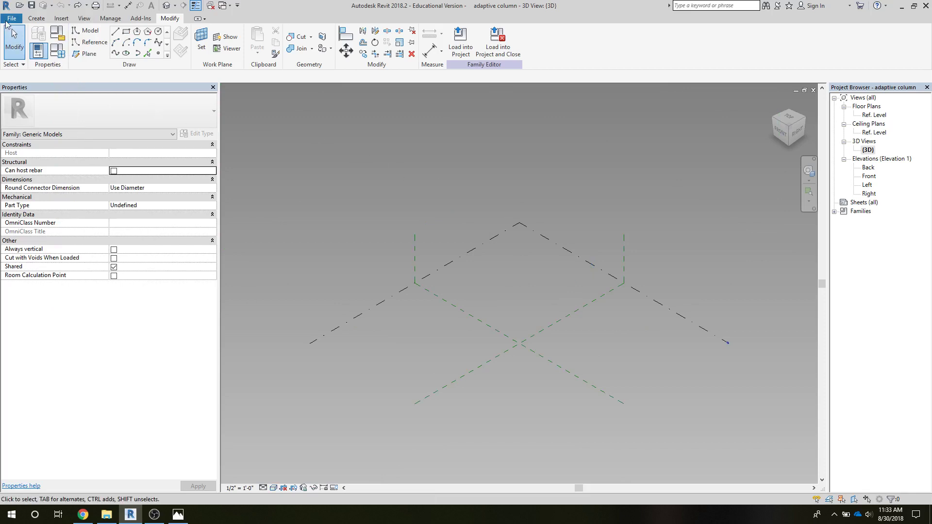
click(11, 18)
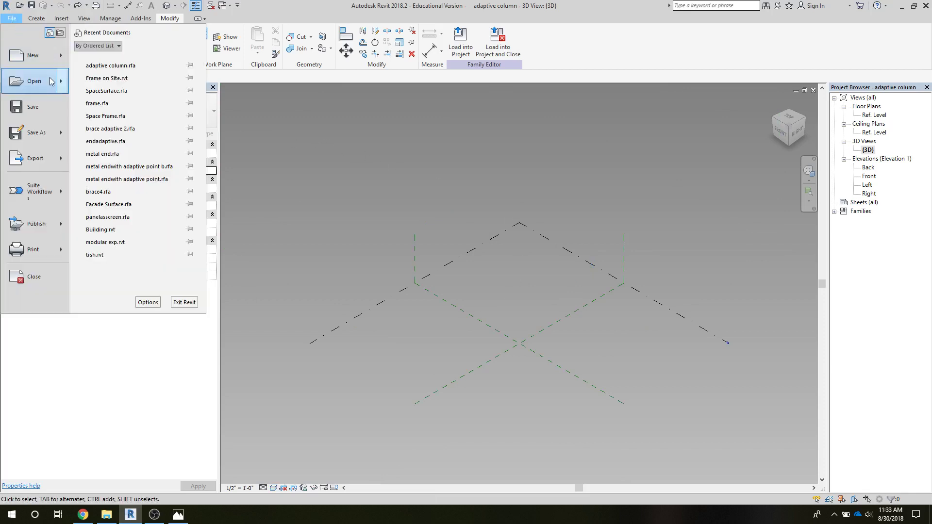
mouse_move(46, 58)
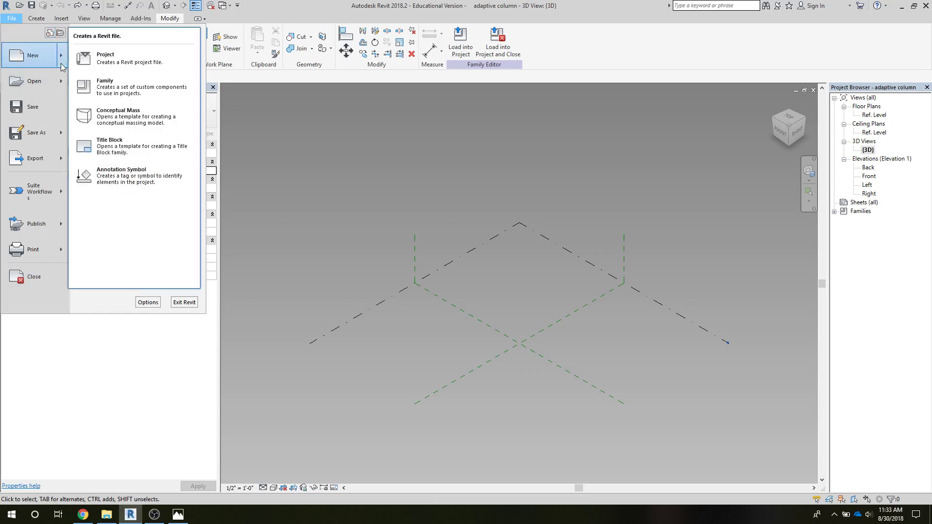
click(100, 83)
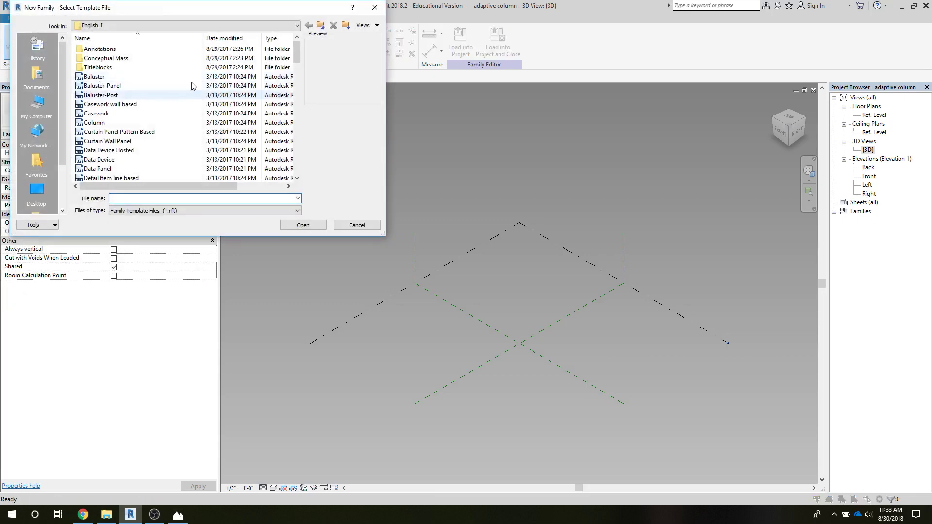
drag(296, 57, 307, 91)
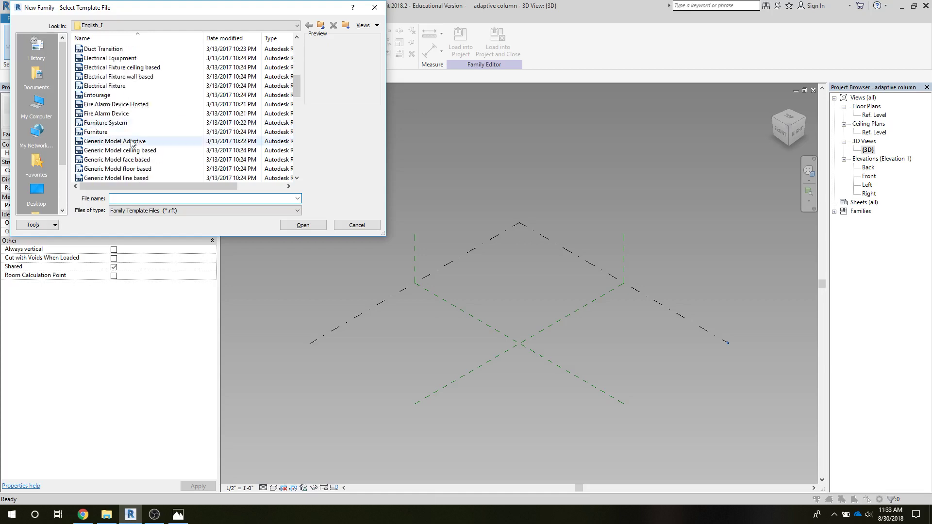
click(288, 226)
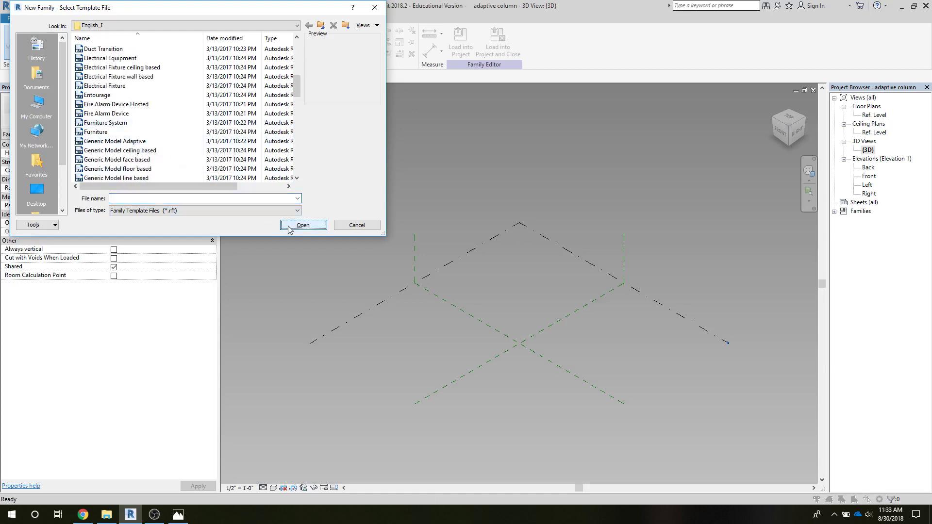
click(357, 227)
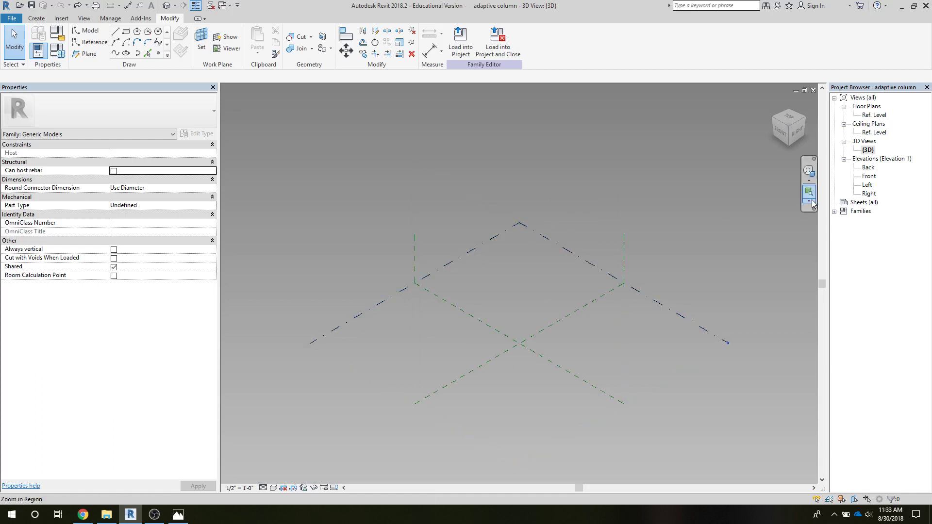
- In the Front elevation, copy the reference level upward twice at 15' spacing to make levels at 15' and 30'
double_click(868, 177)
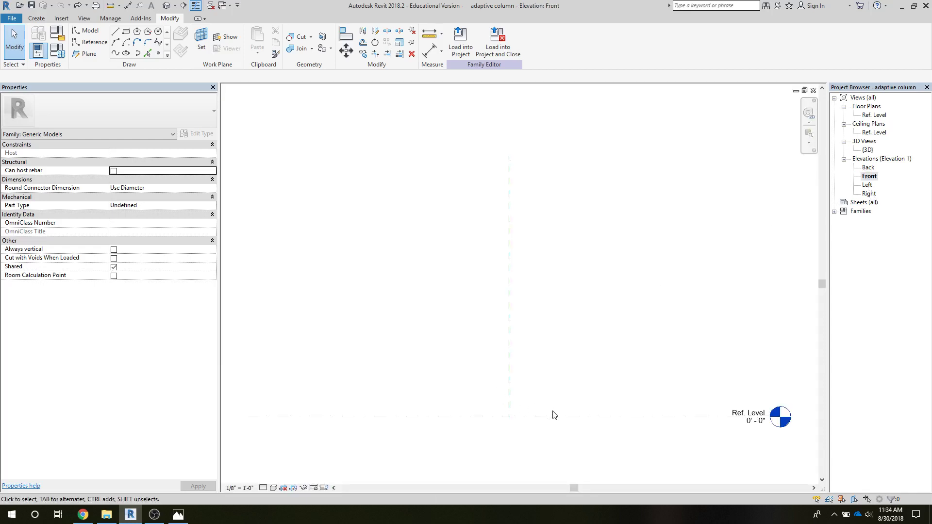
click(559, 418)
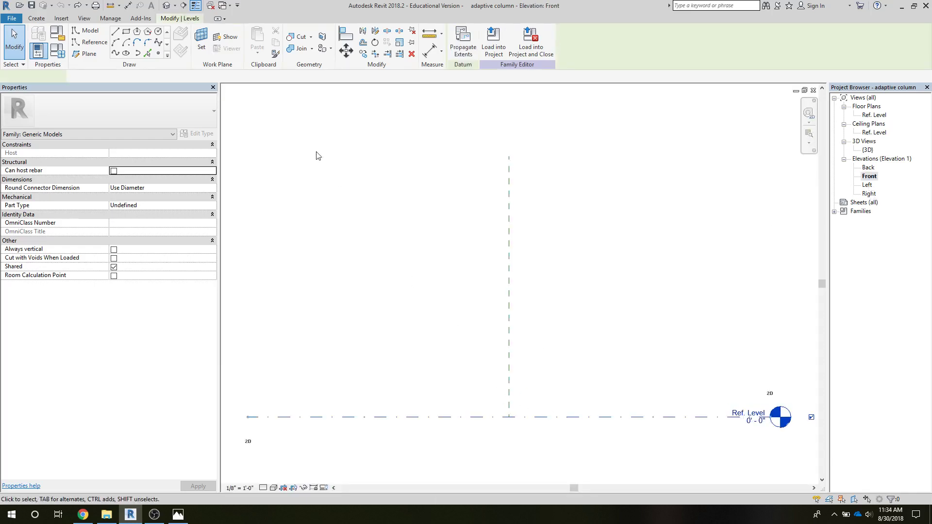
click(362, 53)
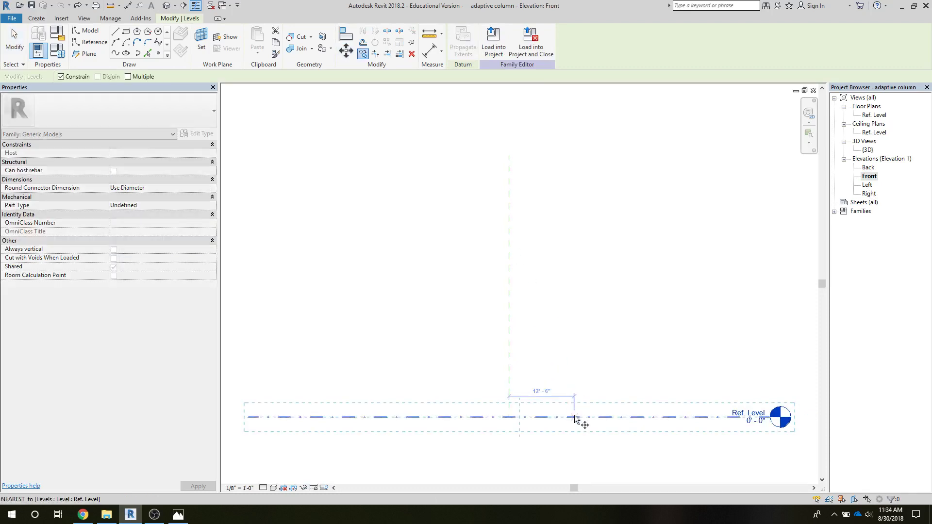
click(549, 417)
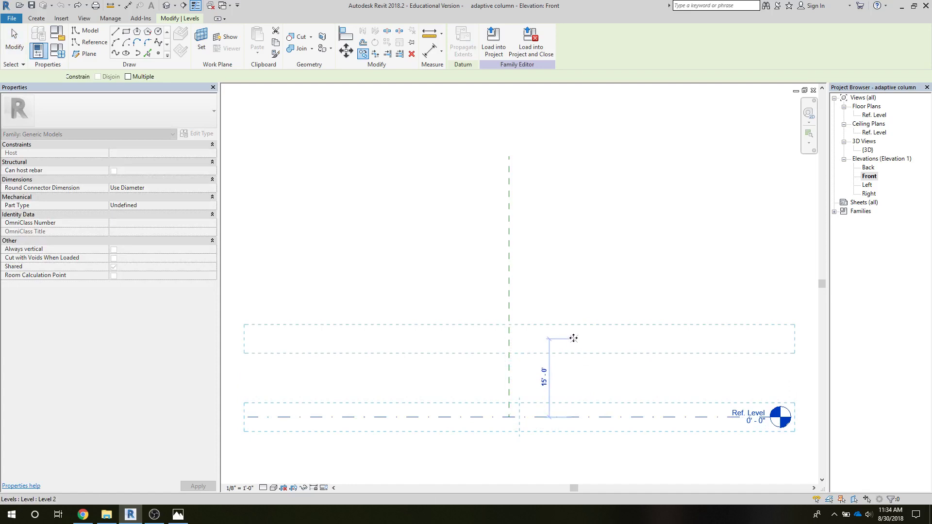
click(574, 338)
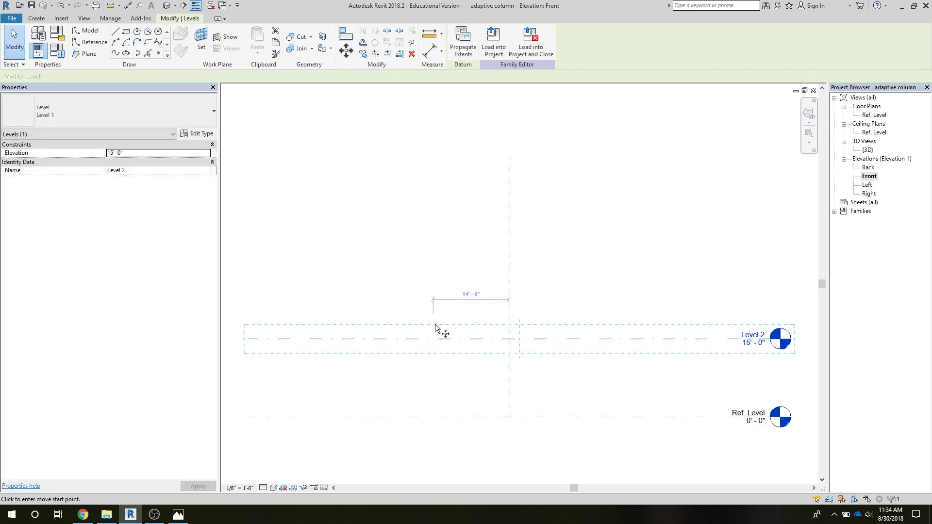
click(451, 339)
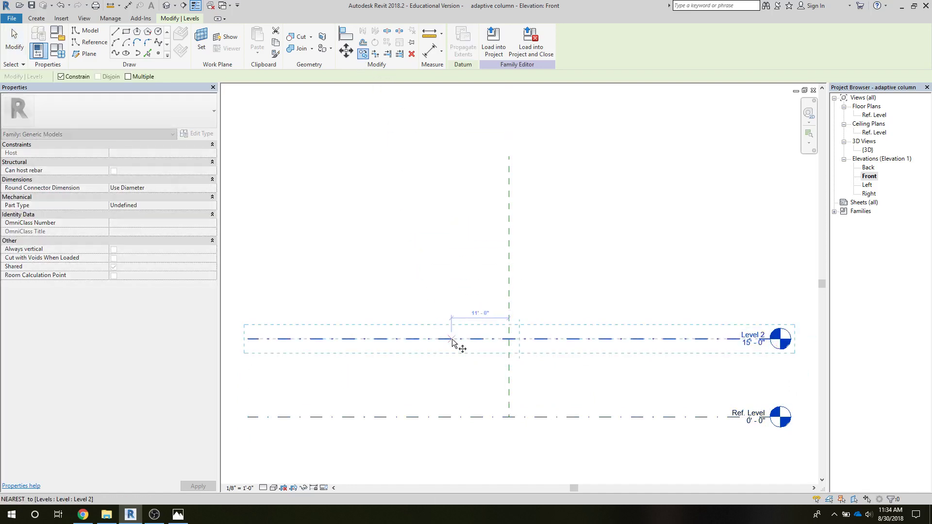
click(453, 260)
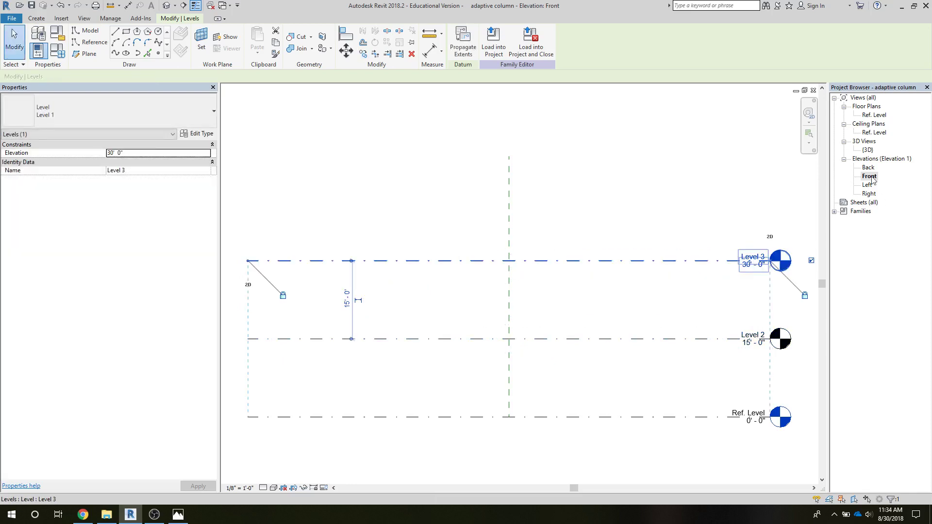
- In the 3D view, set Ref. Level as the work plane and place a reference point where the two reference planes cross
double_click(868, 150)
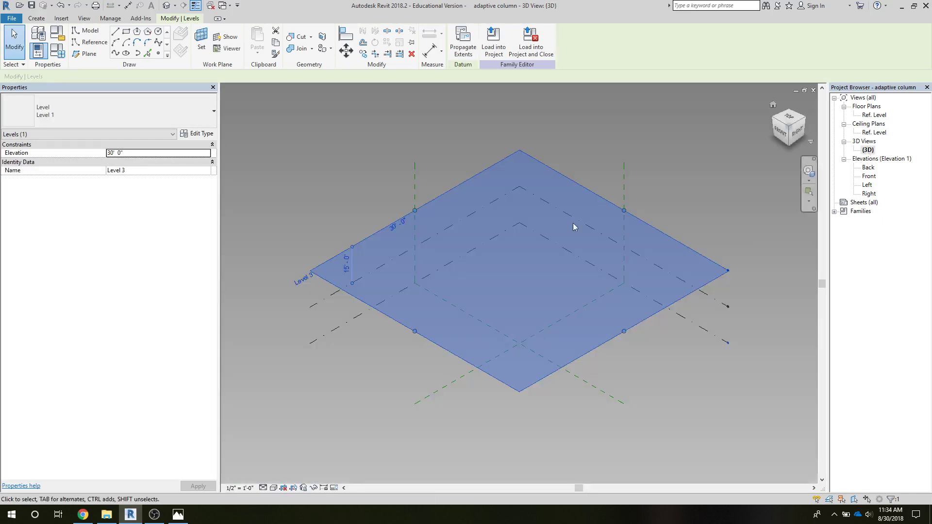
click(287, 345)
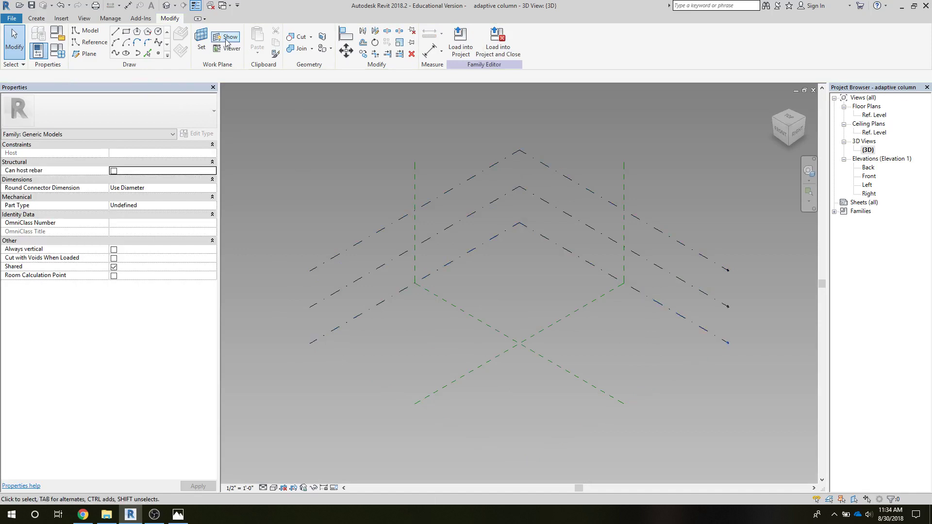
click(208, 35)
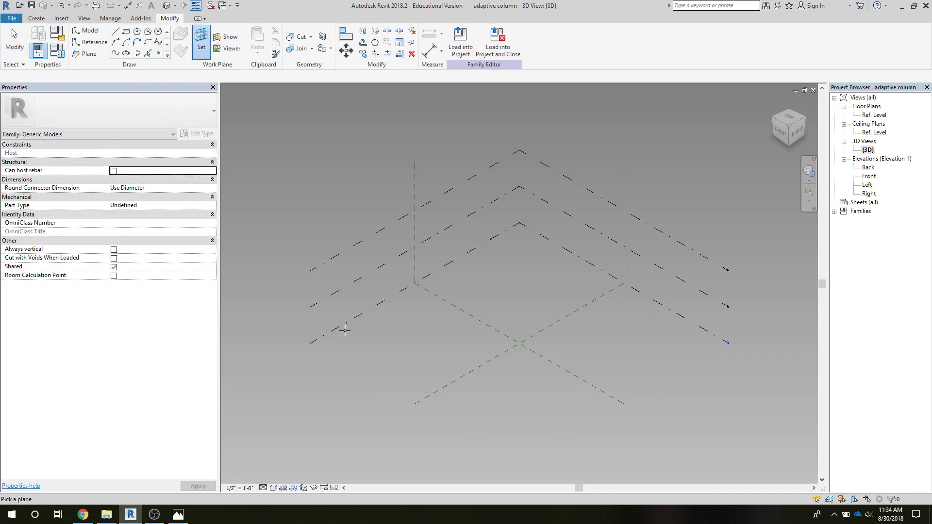
click(340, 323)
click(158, 53)
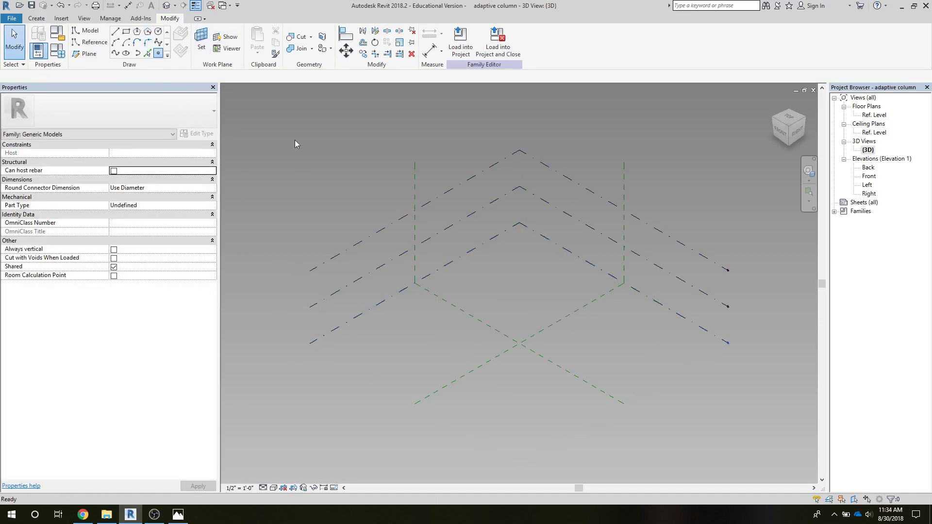
click(519, 343)
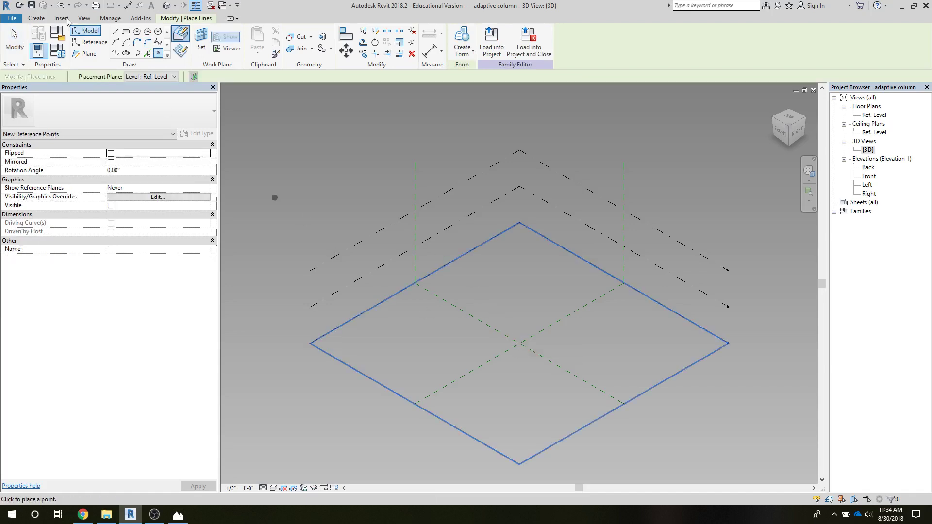
click(14, 40)
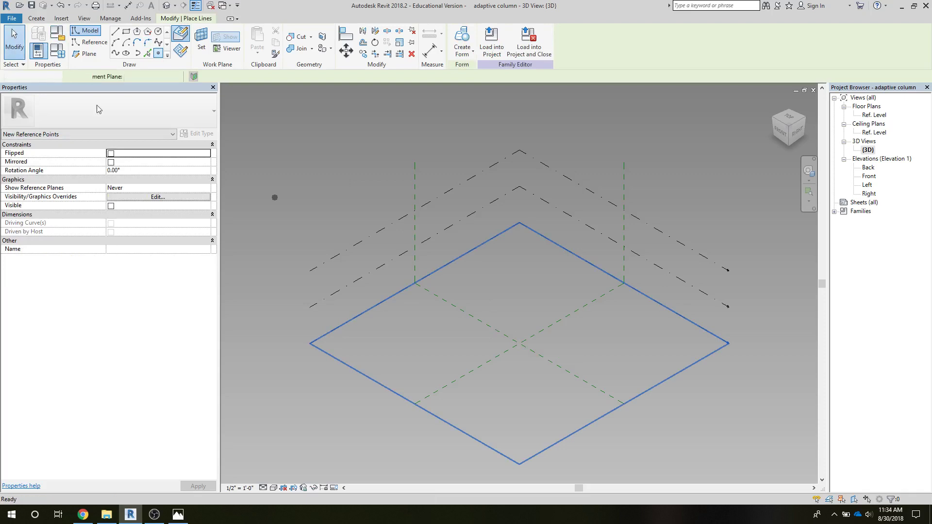
- Place a reference point on Level 2 directly above the base point
click(337, 296)
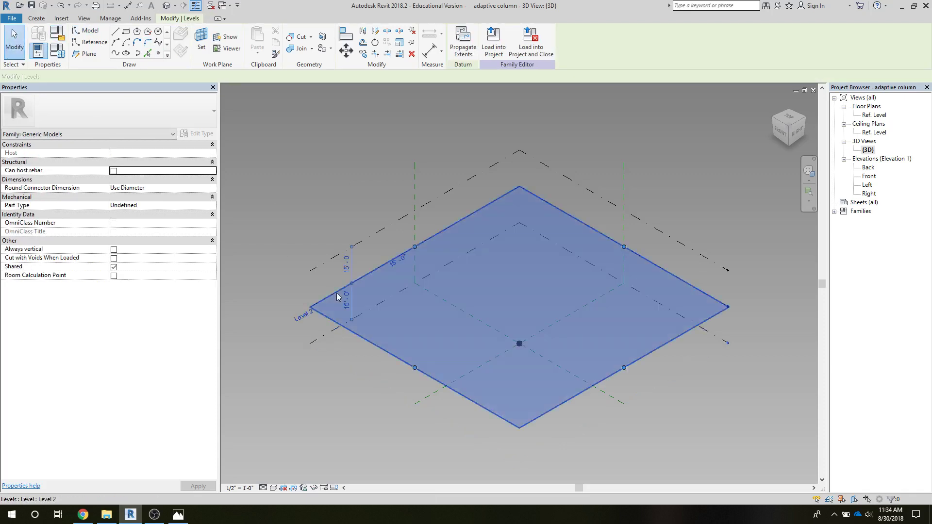
click(313, 193)
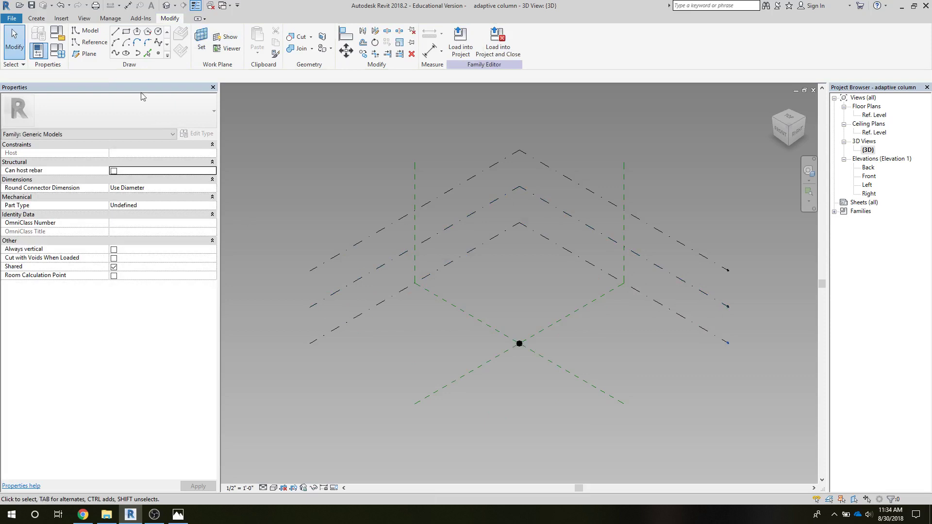
click(158, 53)
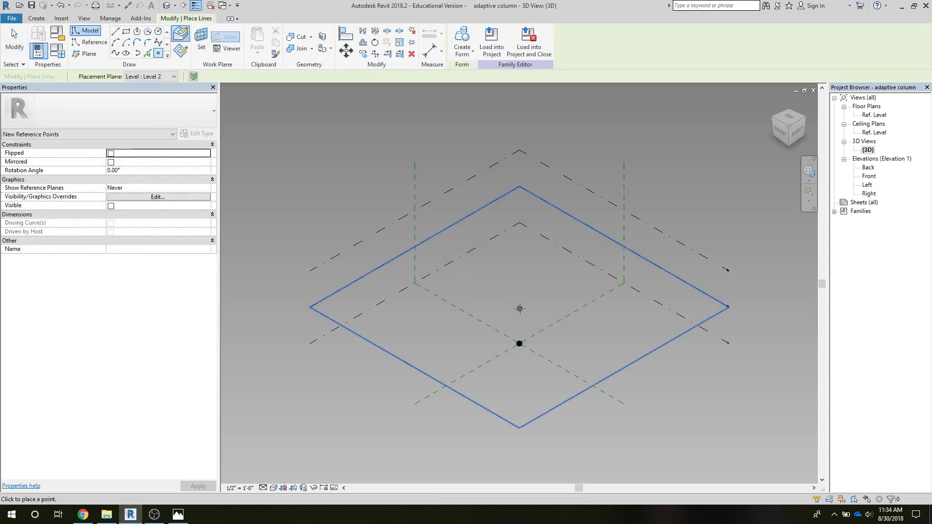
click(520, 309)
- Set Level 3 as the work plane and place three reference points on it, spread around the column's centre
click(201, 45)
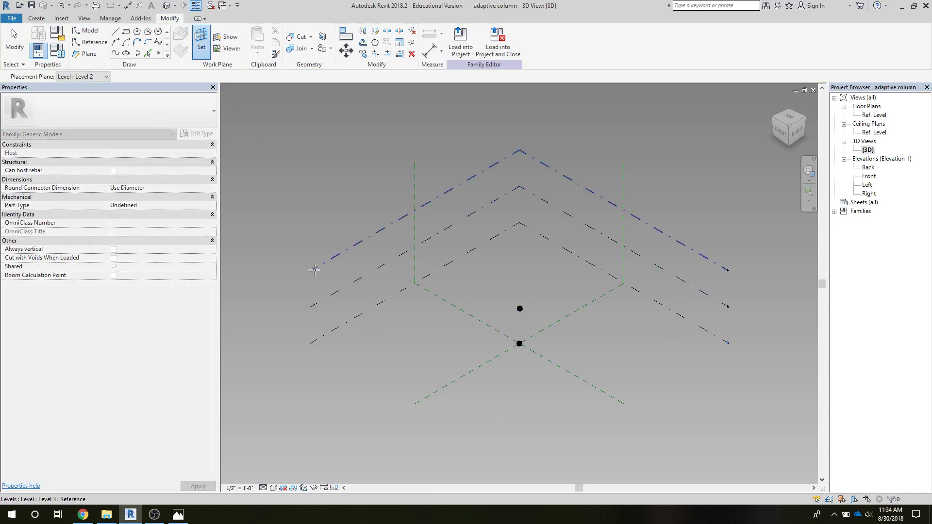
click(314, 269)
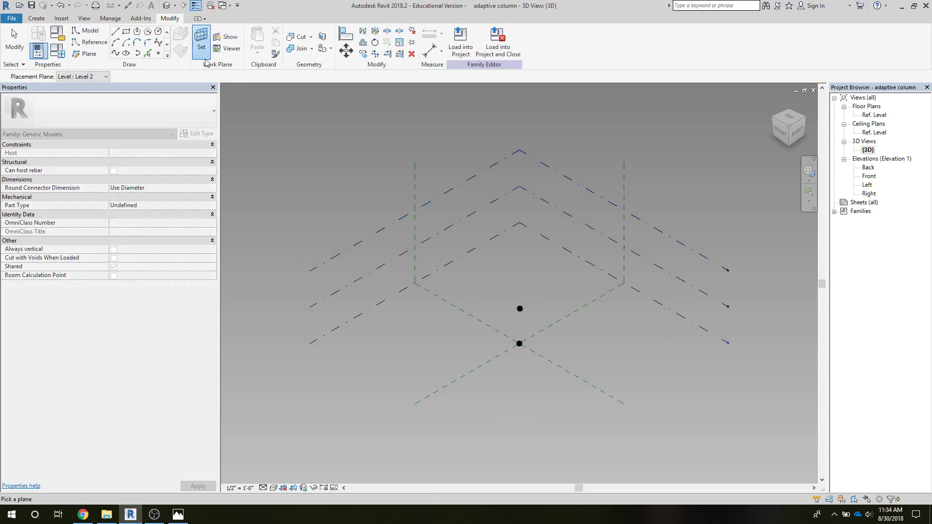
click(158, 54)
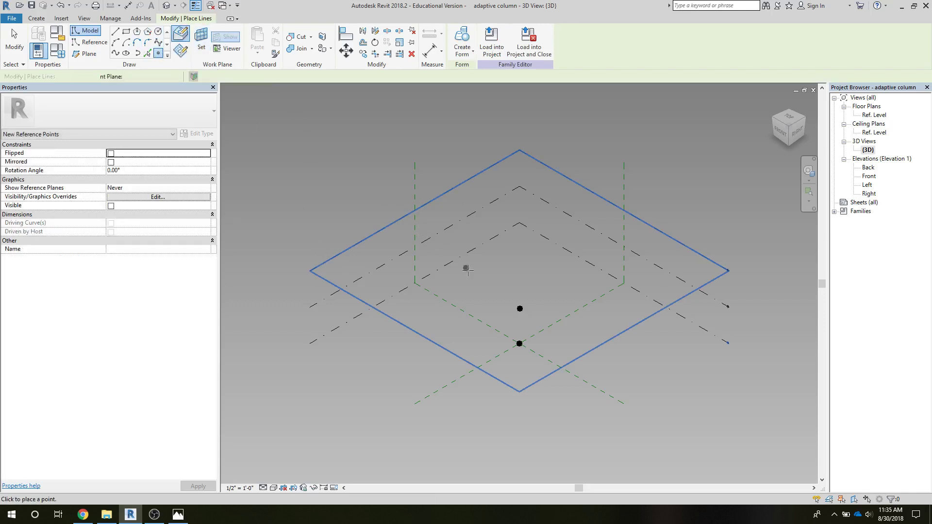
click(488, 287)
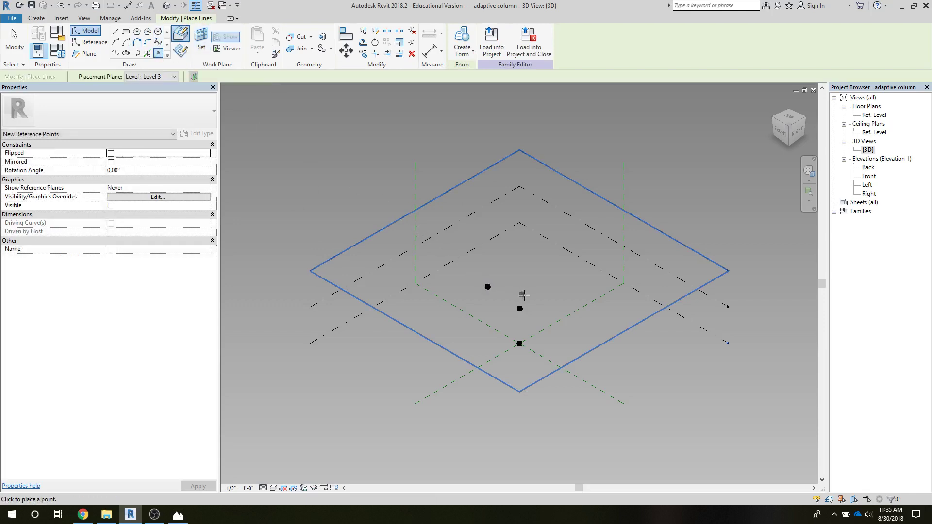
click(555, 281)
click(550, 309)
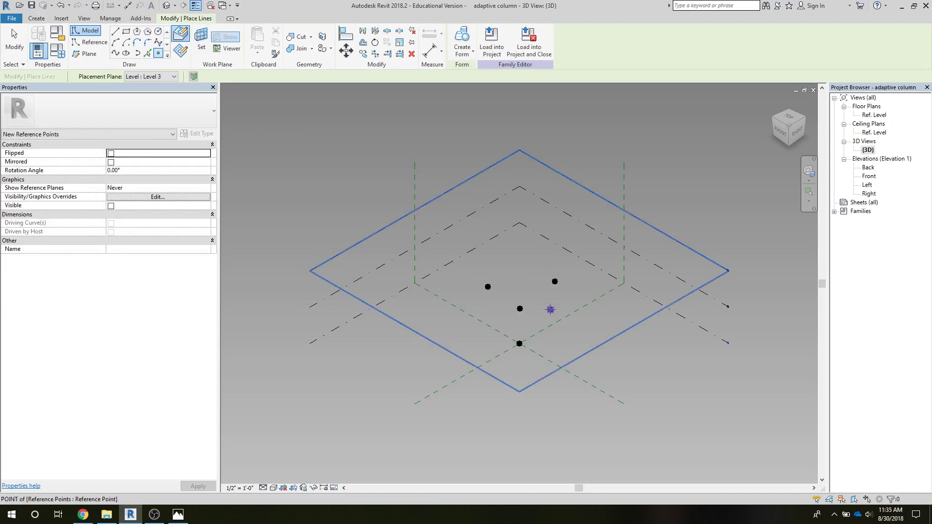
click(14, 44)
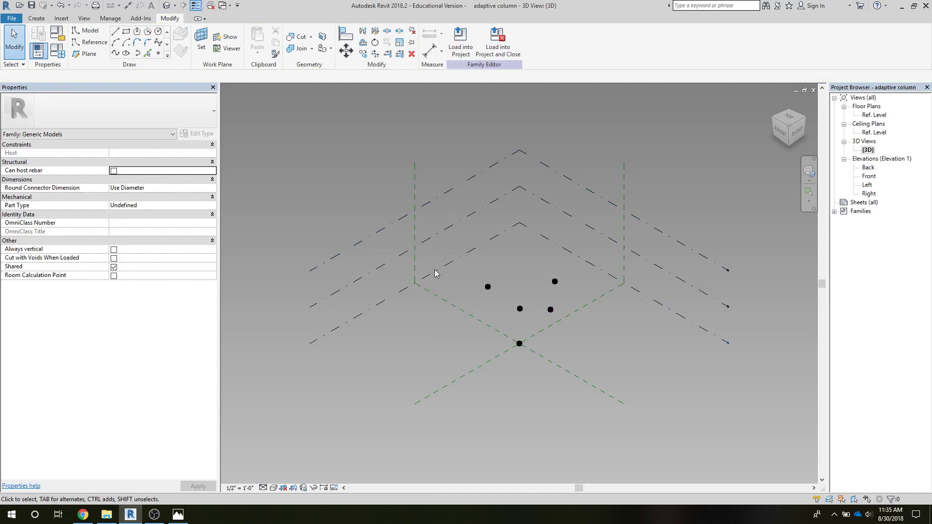
- Select all five reference points and make them adaptive
drag(467, 272, 573, 374)
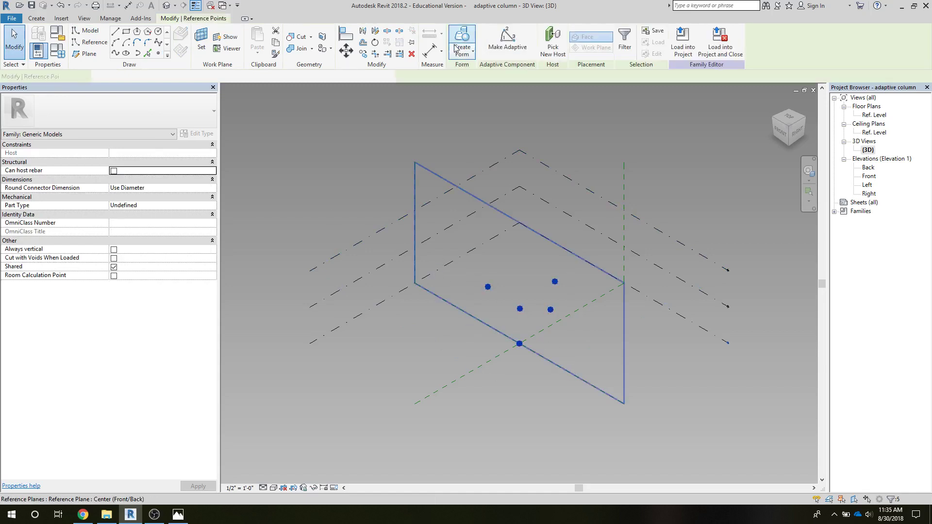
click(507, 43)
scroll(545, 384, up, 5)
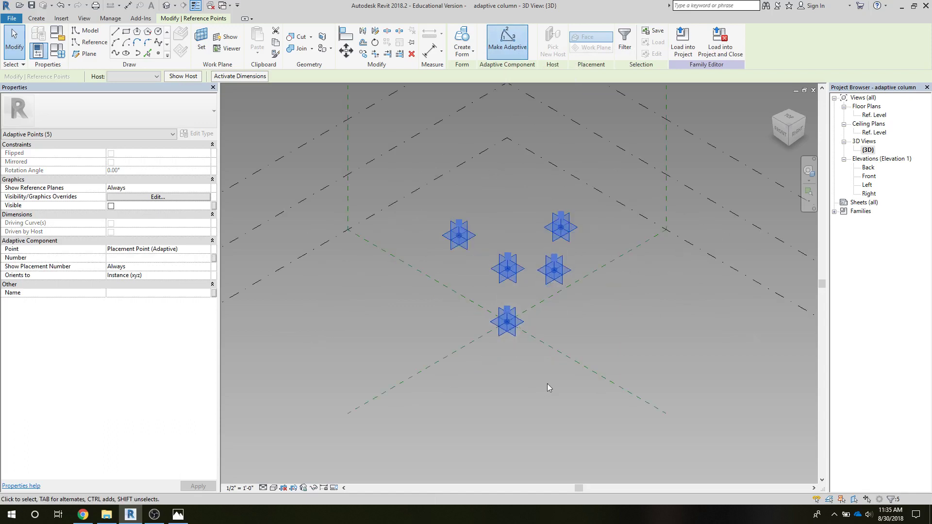
- Set the horizontal plane of adaptive point 1 as the work plane and draw a circle of about 2' radius centred on it
middle_drag(540, 337, 573, 486)
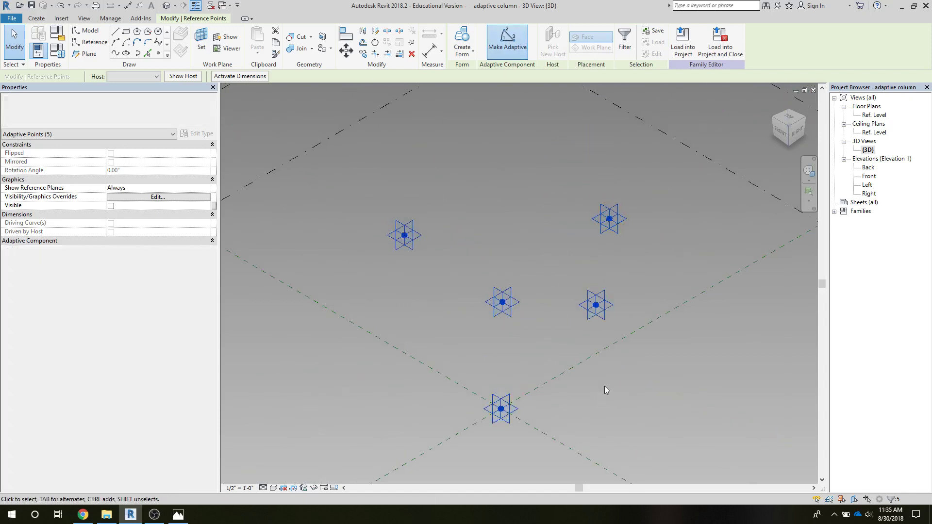
click(618, 386)
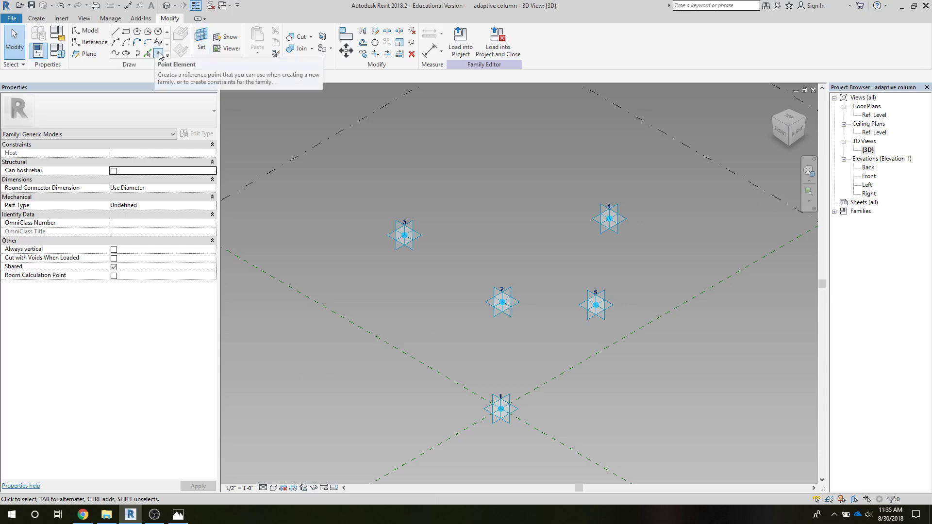
click(202, 42)
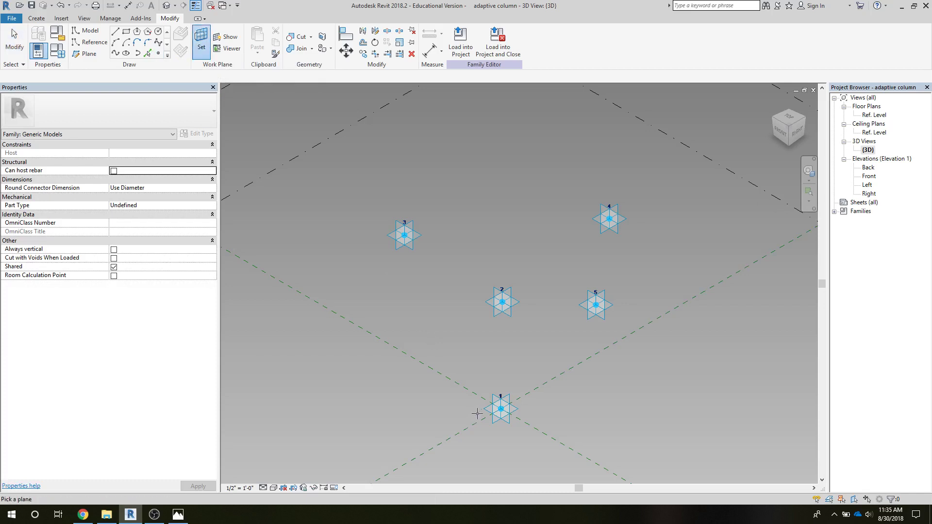
click(492, 409)
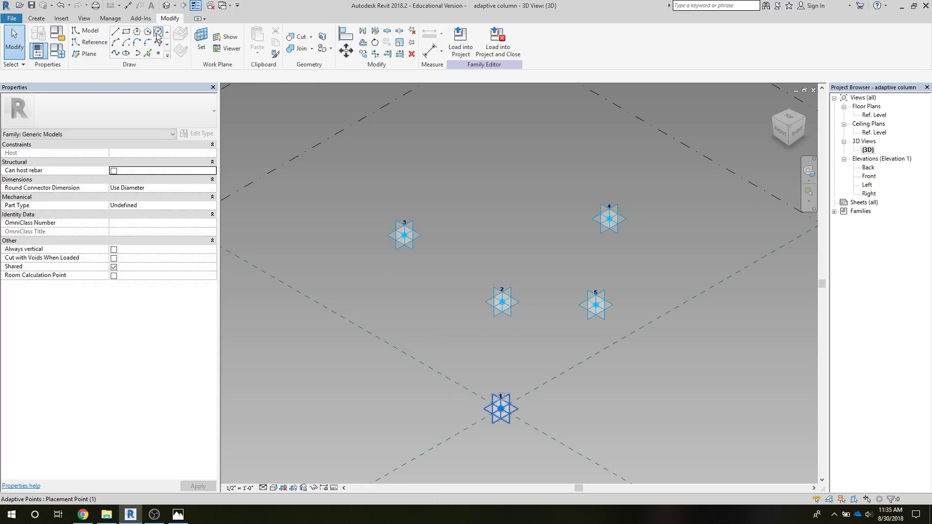
click(159, 32)
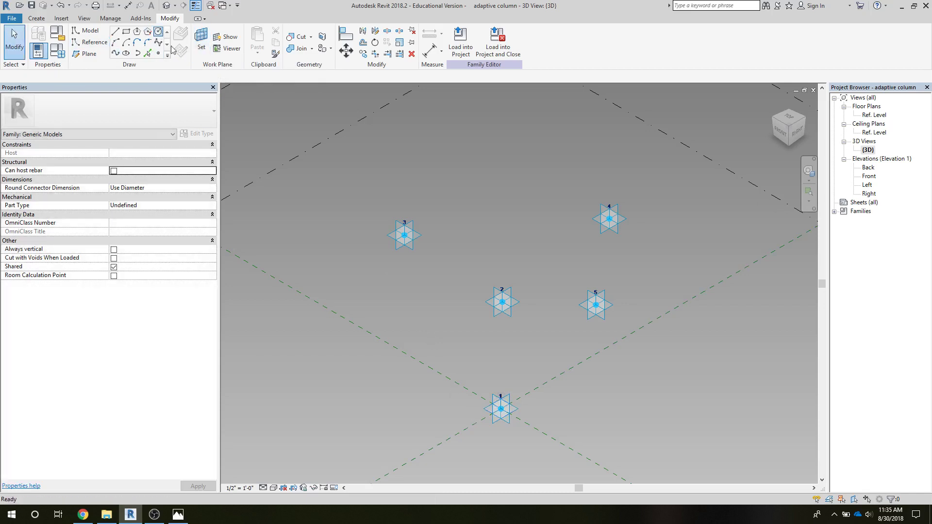
click(503, 410)
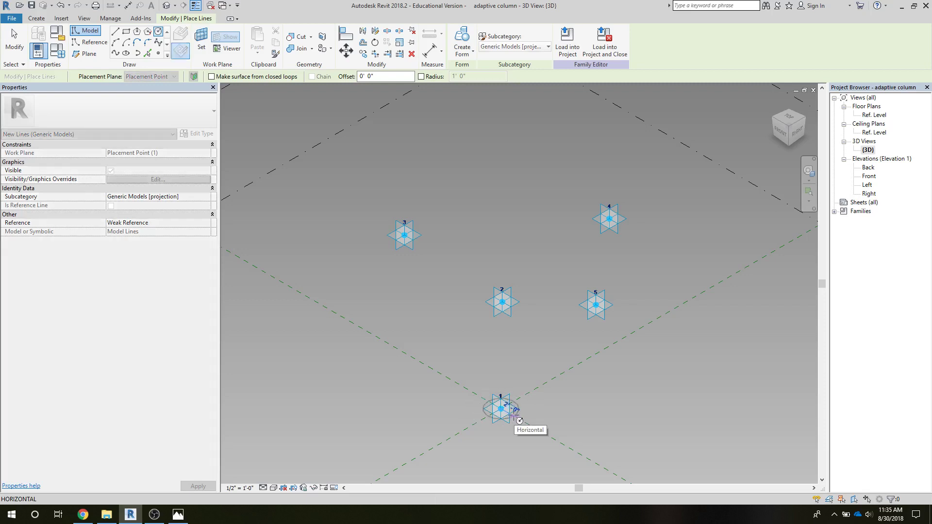
click(517, 419)
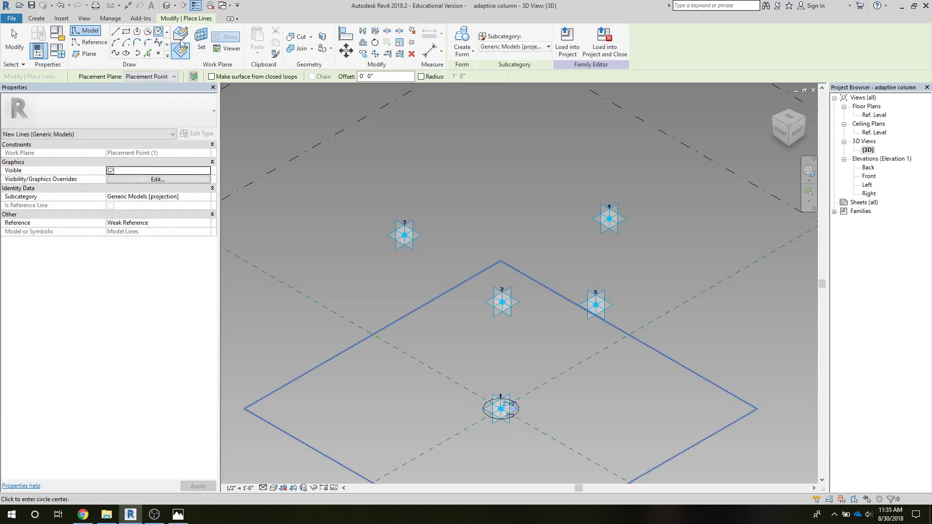
- Set the horizontal plane of adaptive point 2 as the work plane and draw a circle of about 1'-4" radius centred on it
click(201, 39)
click(500, 298)
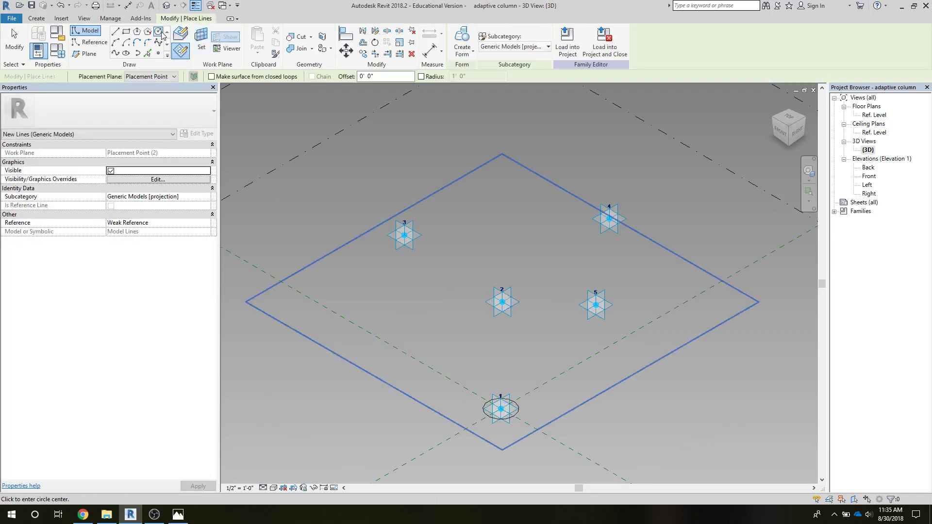
click(502, 302)
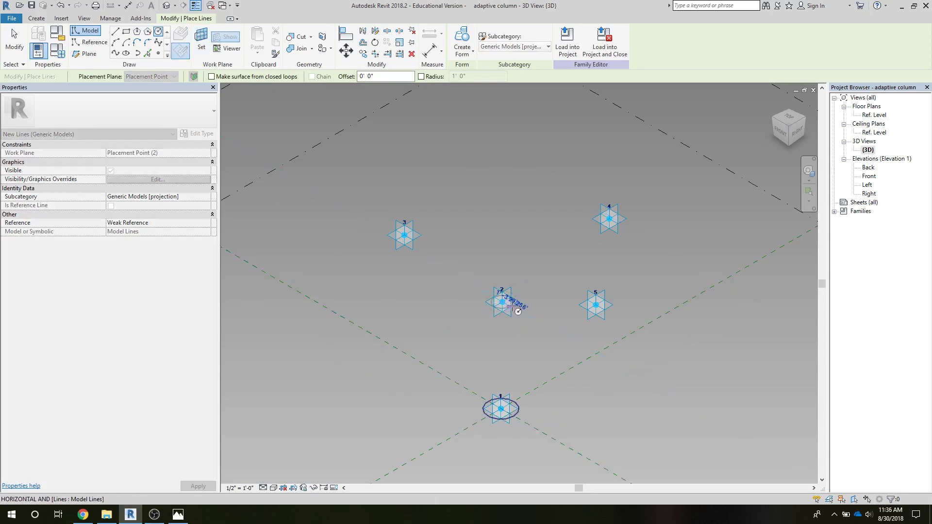
scroll(517, 311, up, 5)
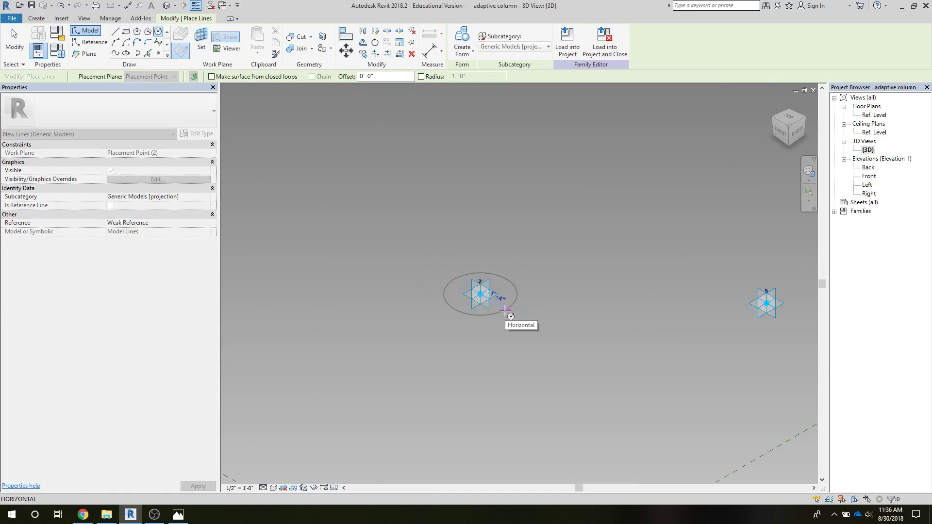
click(506, 310)
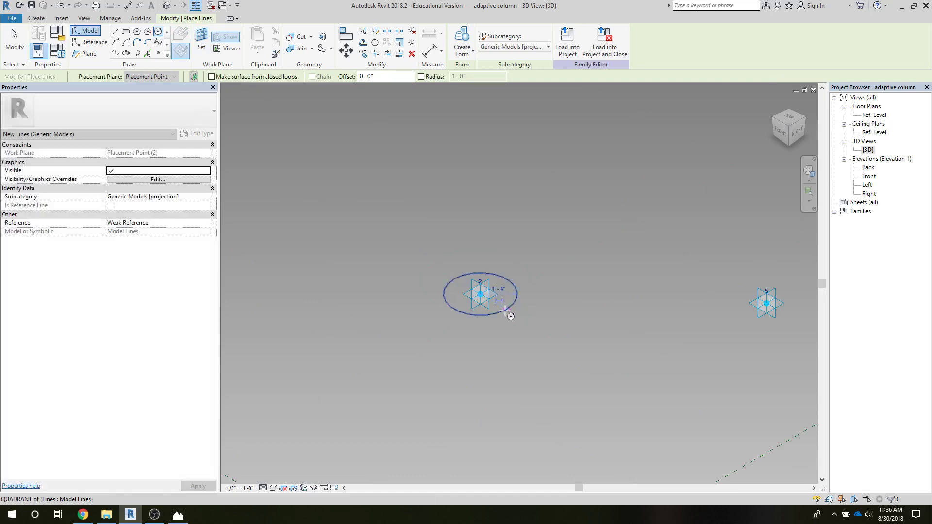
scroll(513, 324, down, 2)
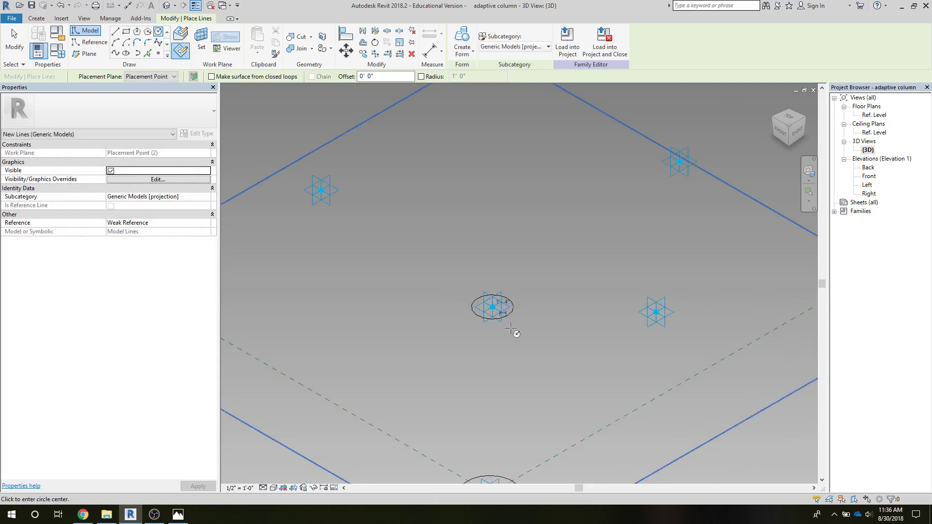
key(Escape)
key(Escape)
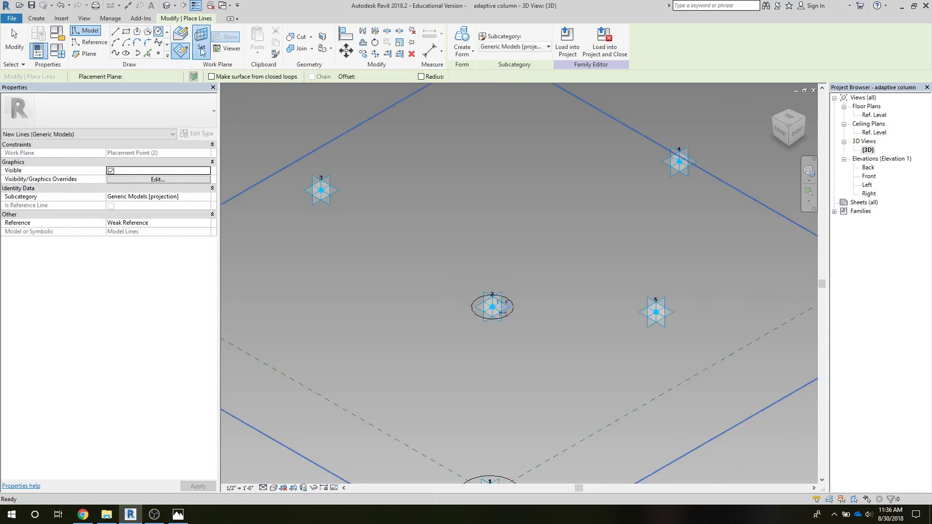
- Draw a circle of about 8" radius centred on adaptive point 3, using that point's horizontal plane as the work plane
click(158, 31)
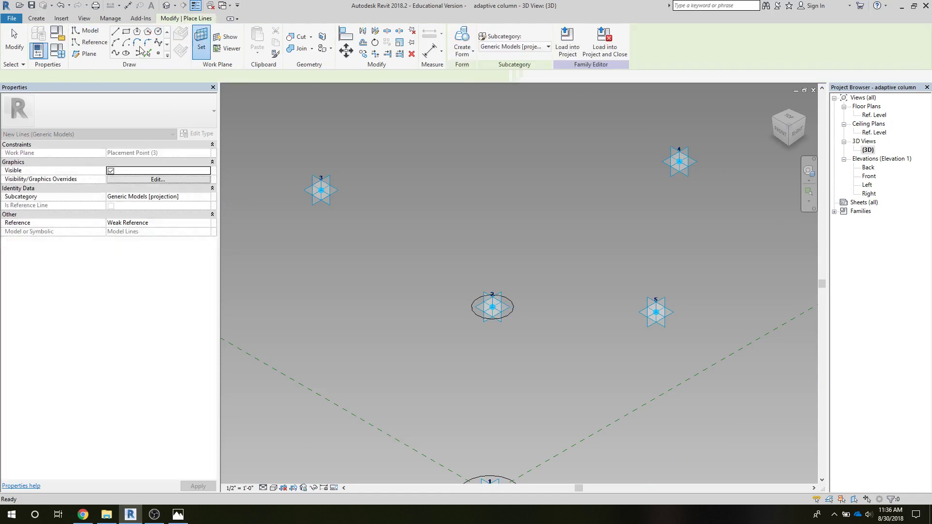
click(321, 190)
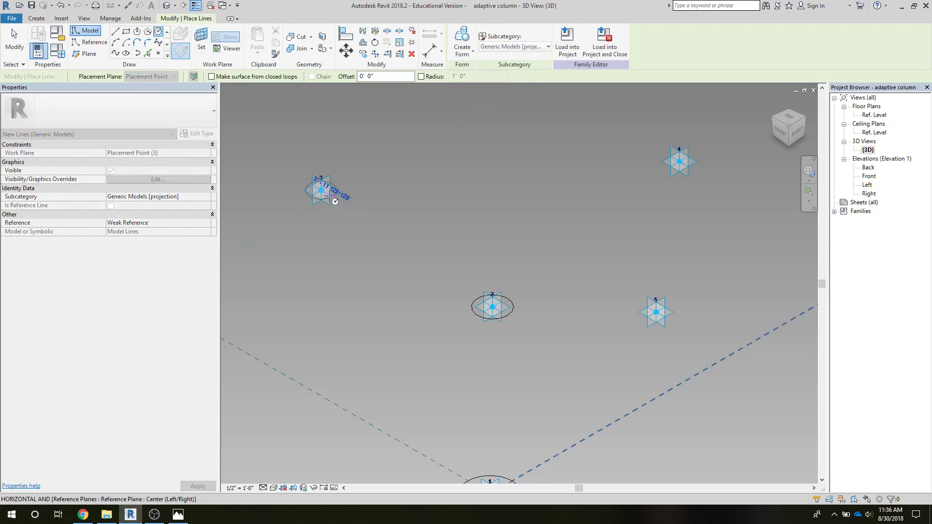
scroll(334, 198, up, 3)
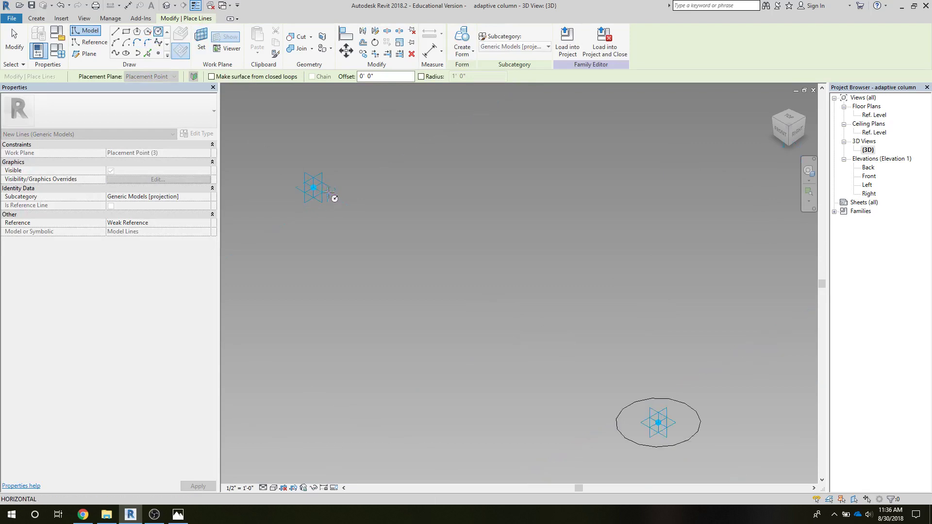
scroll(335, 199, down, 2)
scroll(344, 205, up, 1)
scroll(344, 205, up, 2)
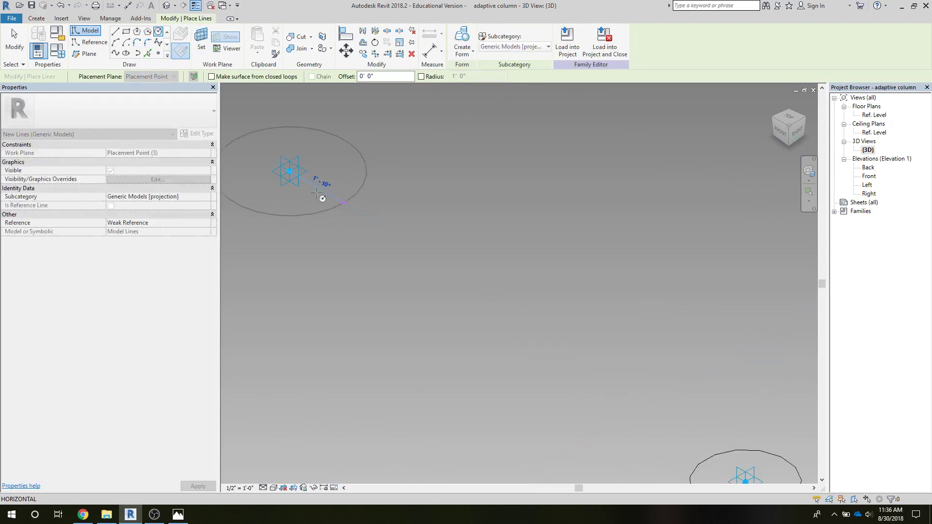
click(309, 184)
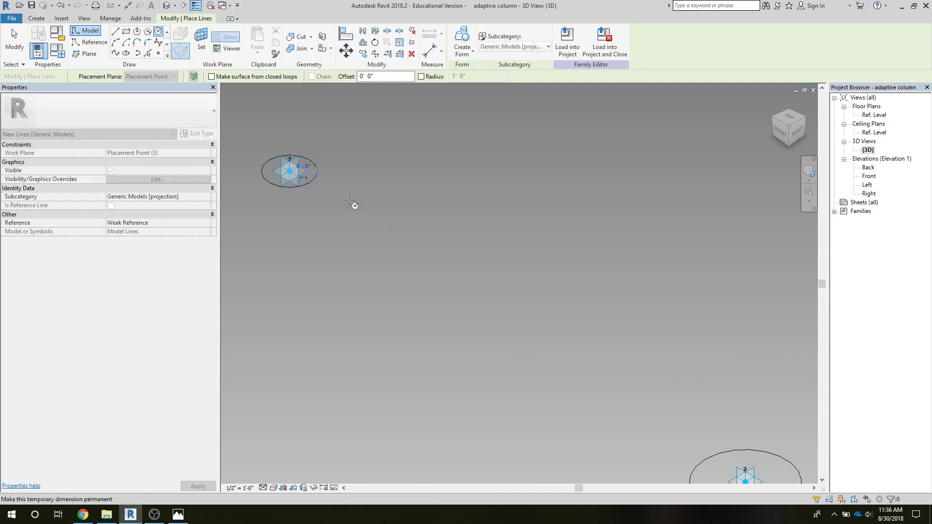
- Set the horizontal plane of adaptive point 4 as the work plane and draw an 8" radius circle centred on it
middle_drag(570, 272, 479, 315)
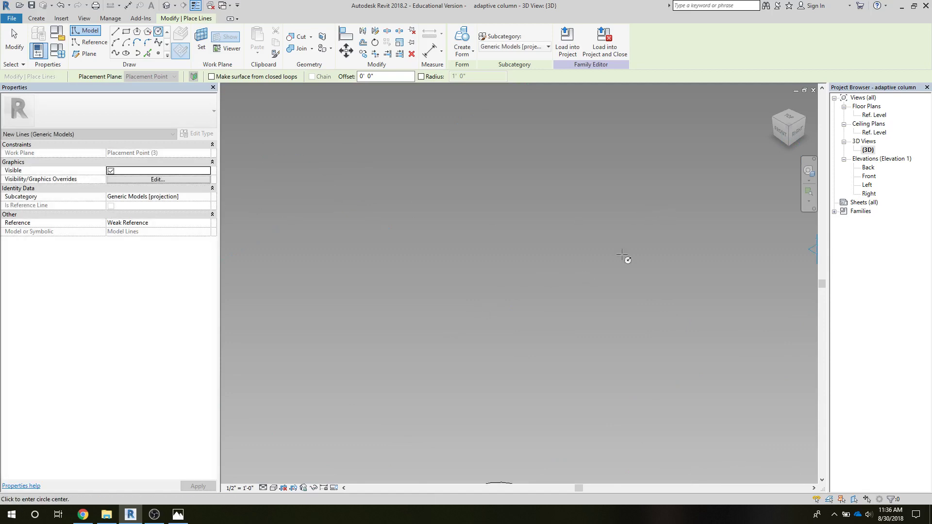
scroll(628, 259, down, 3)
middle_drag(517, 285, 425, 273)
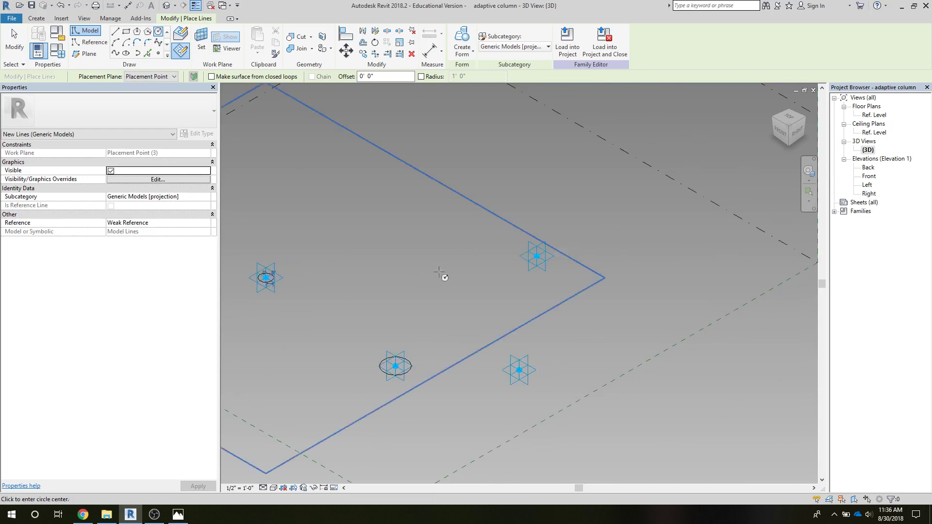
scroll(575, 302, up, 2)
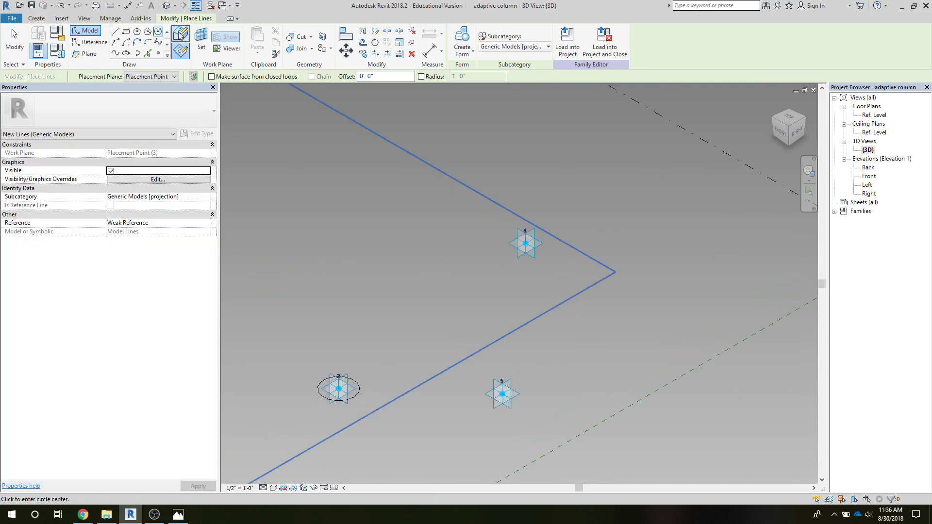
key(Escape)
key(Escape)
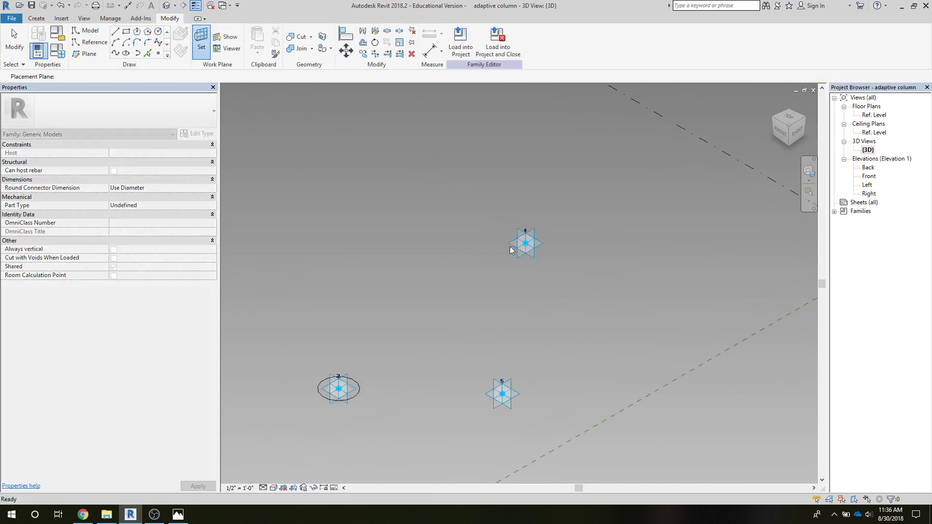
key(Return)
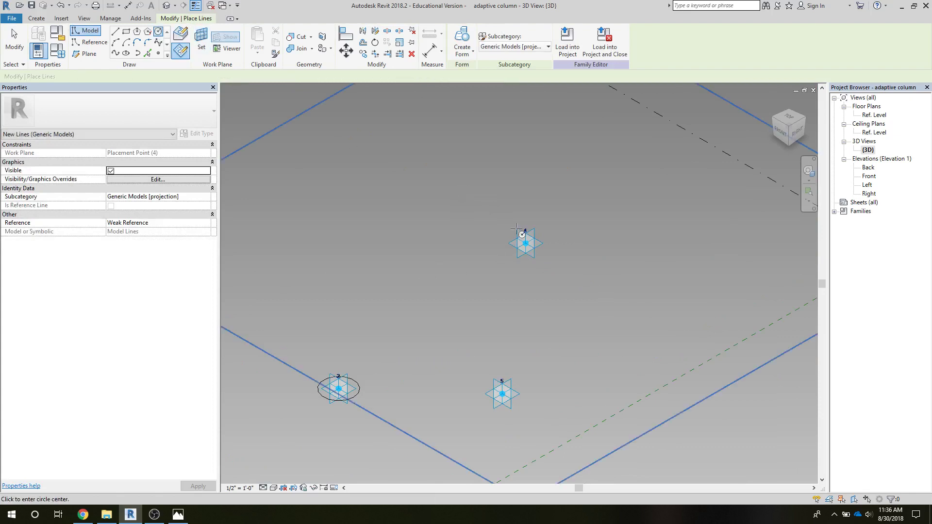
click(526, 243)
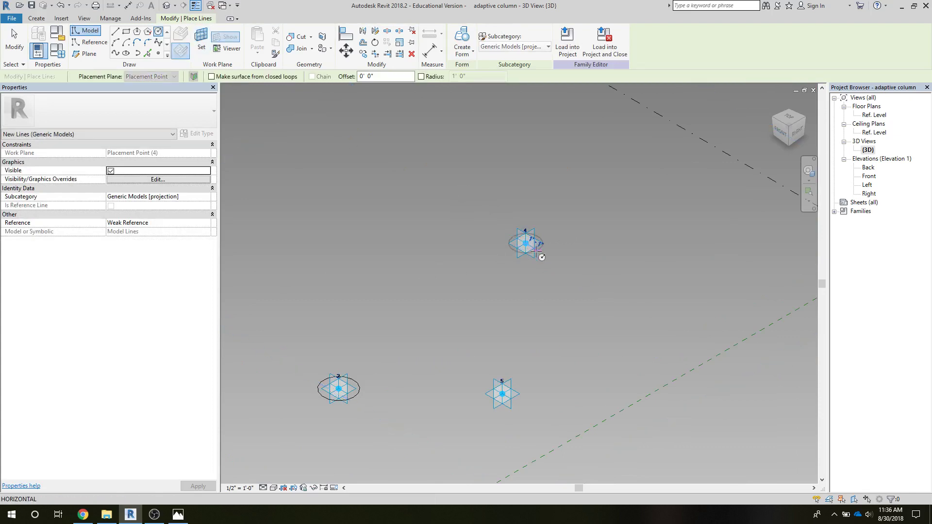
text(8)
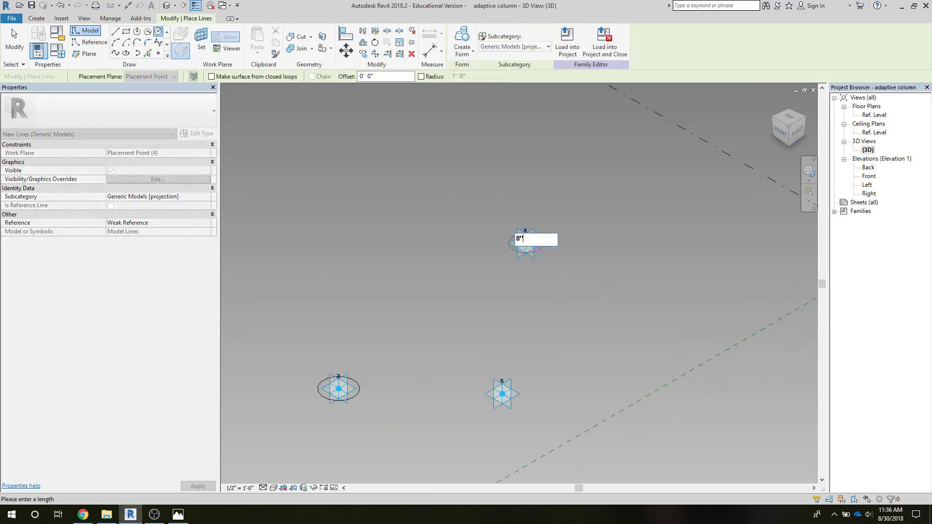
text(")
key(Return)
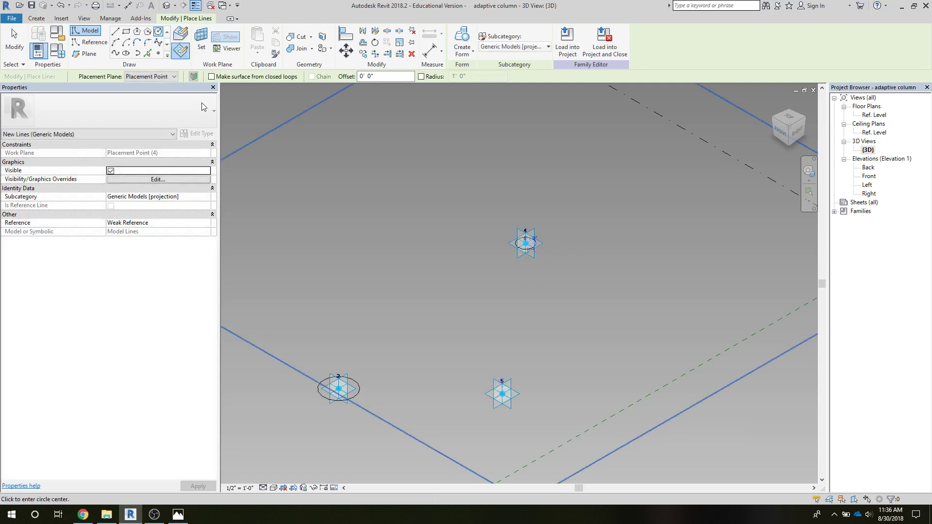
key(Escape)
key(Escape)
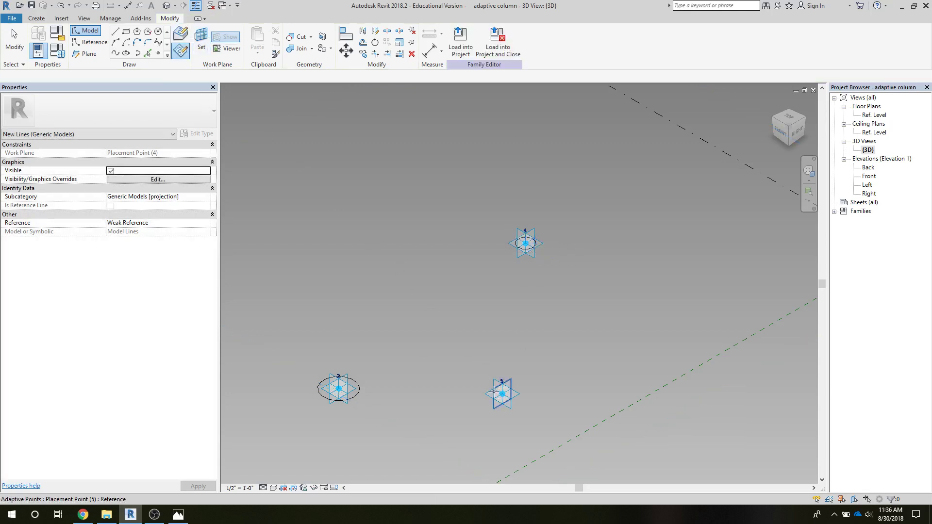
- Draw an 8" radius circle centred on adaptive point 5, using that point's horizontal plane as the work plane
click(159, 32)
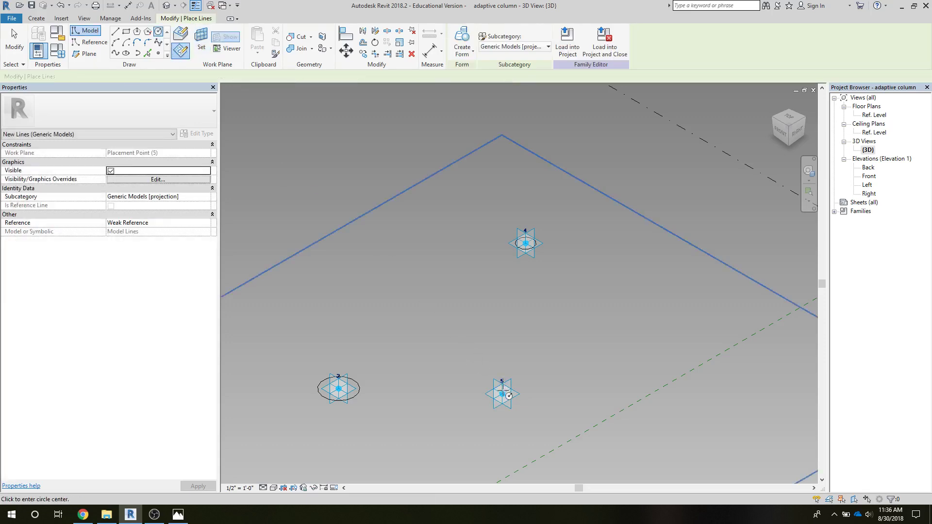
click(514, 403)
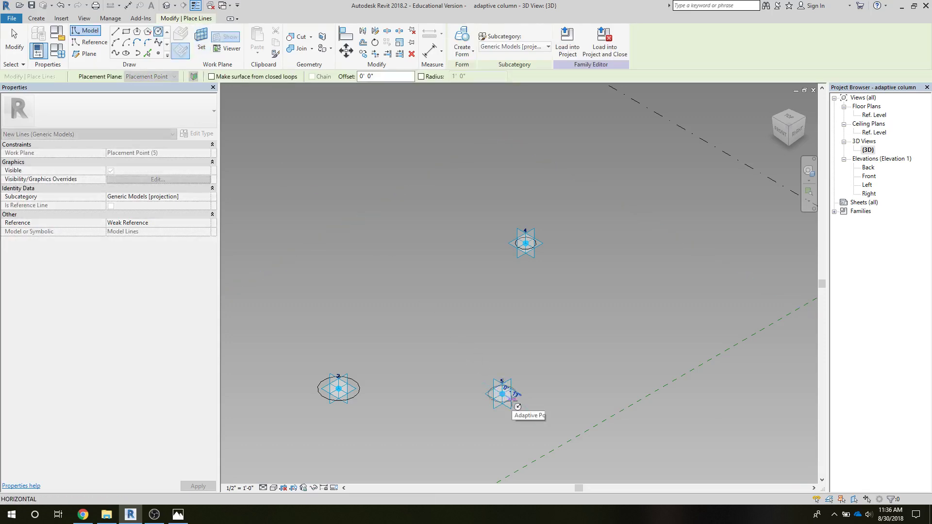
text(8)
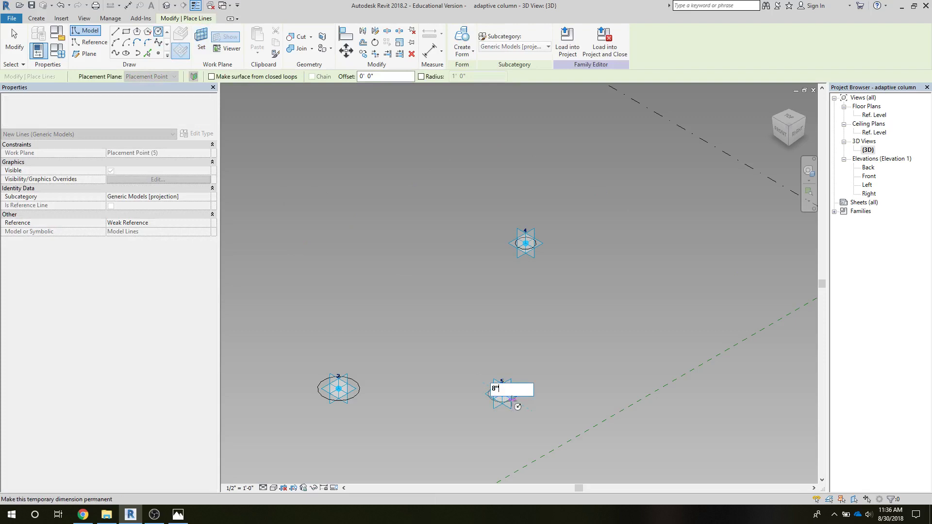
key(Return)
scroll(412, 237, down, 2)
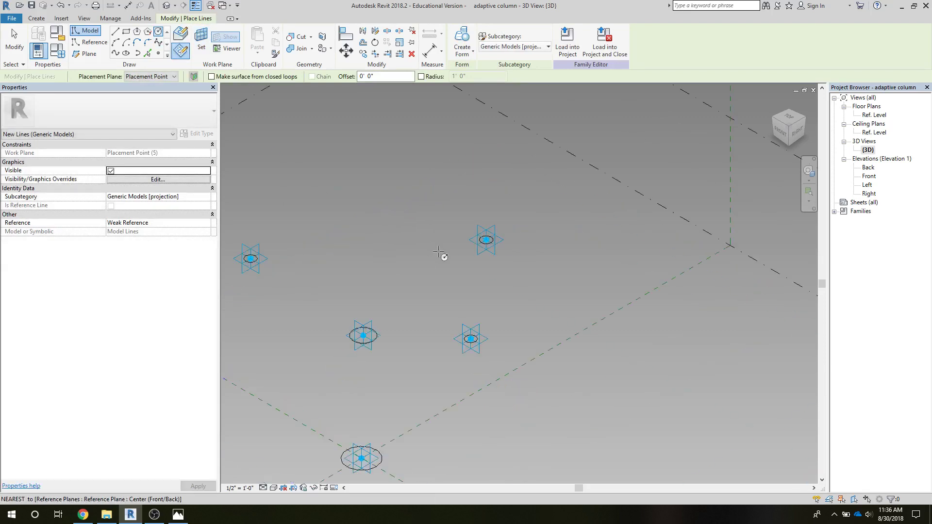
middle_drag(413, 185, 449, 175)
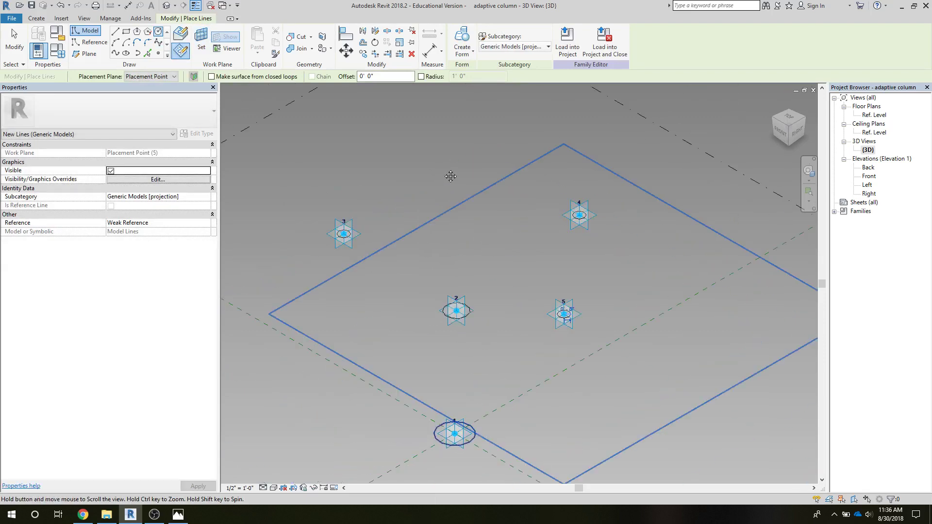
click(13, 35)
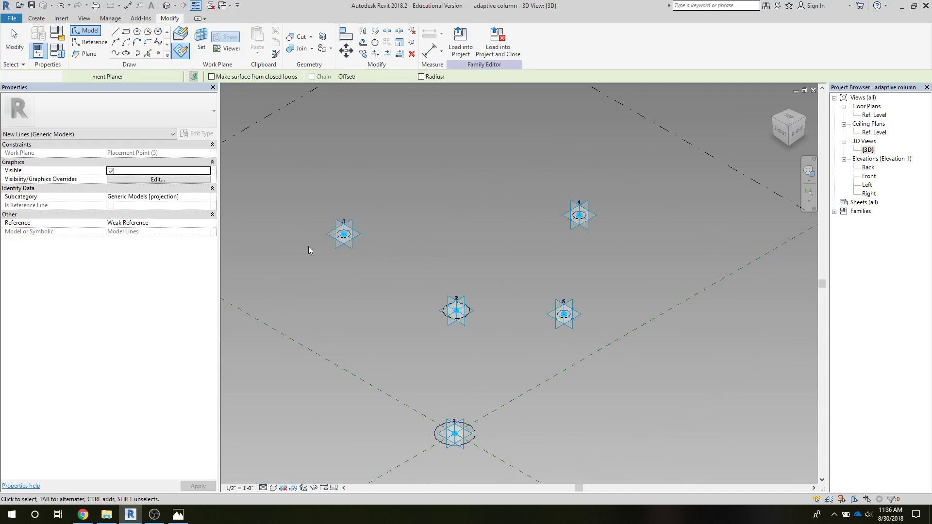
- Move adaptive point 3 vertically upward from its current position
click(340, 245)
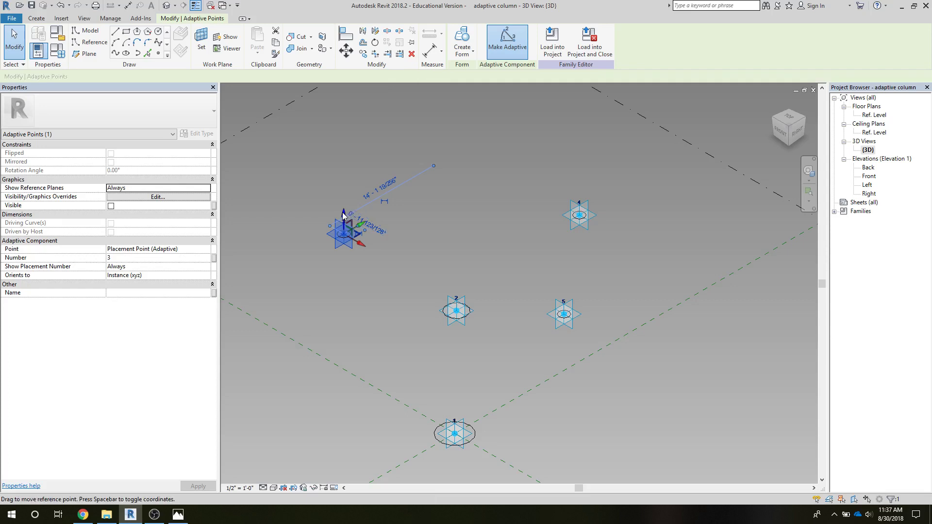
drag(343, 216, 316, 195)
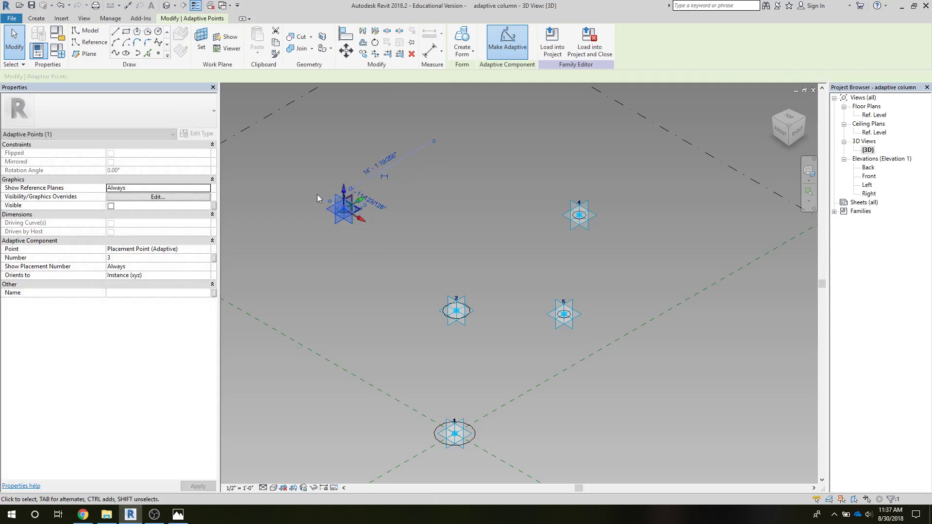
- Undo the vertical move of adaptive point 3
key(ctrl+z)
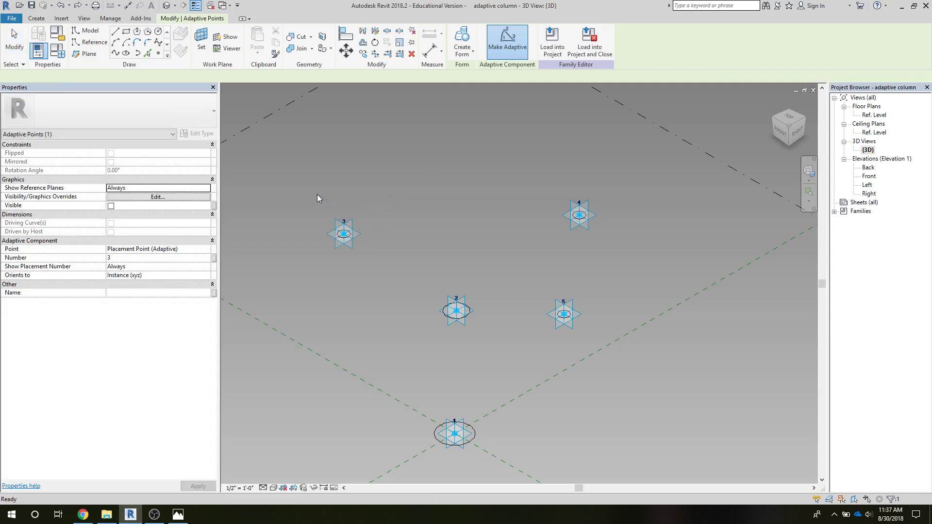
- Create a solid form from the model line circles at adaptive points 1 and 2
click(432, 435)
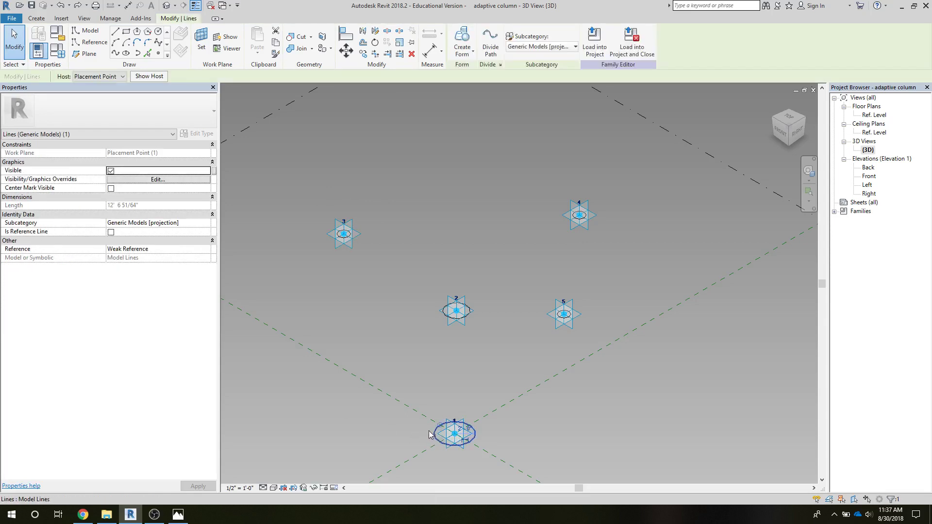
ctrl+click(444, 314)
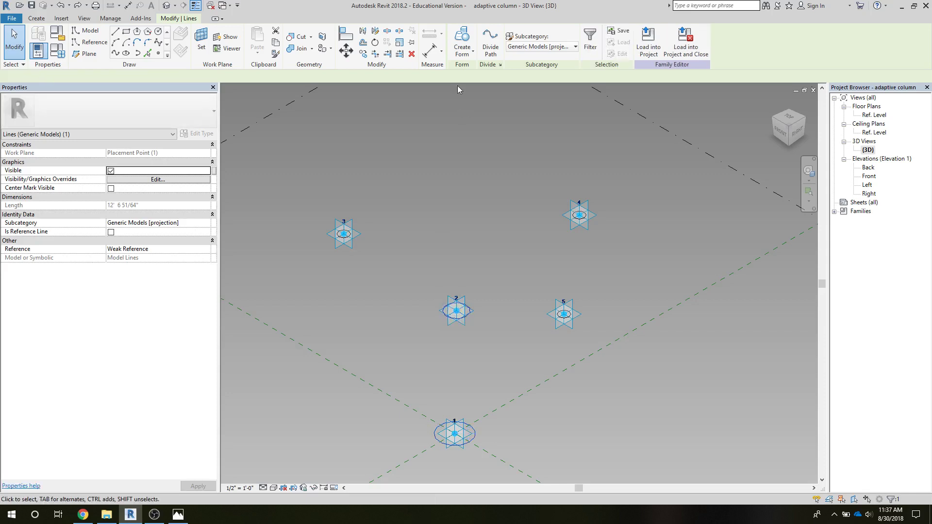
click(461, 48)
click(461, 71)
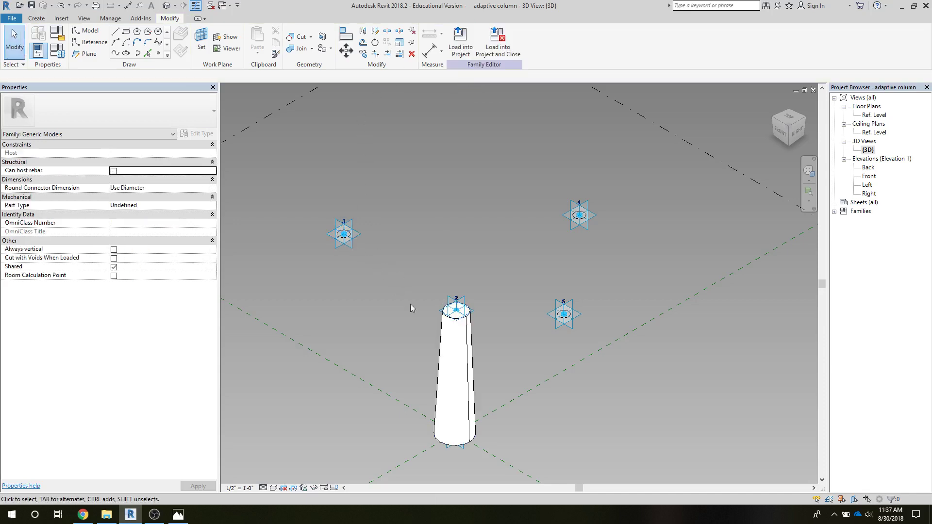
- Try moving adaptive point 2 horizontally away from the trunk, and undo both that move and the solid form
click(473, 322)
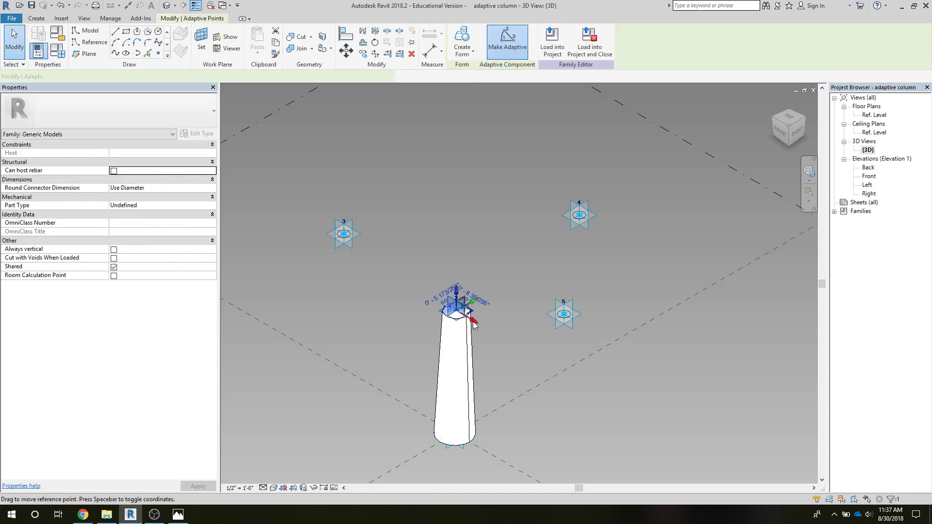
drag(473, 321, 509, 342)
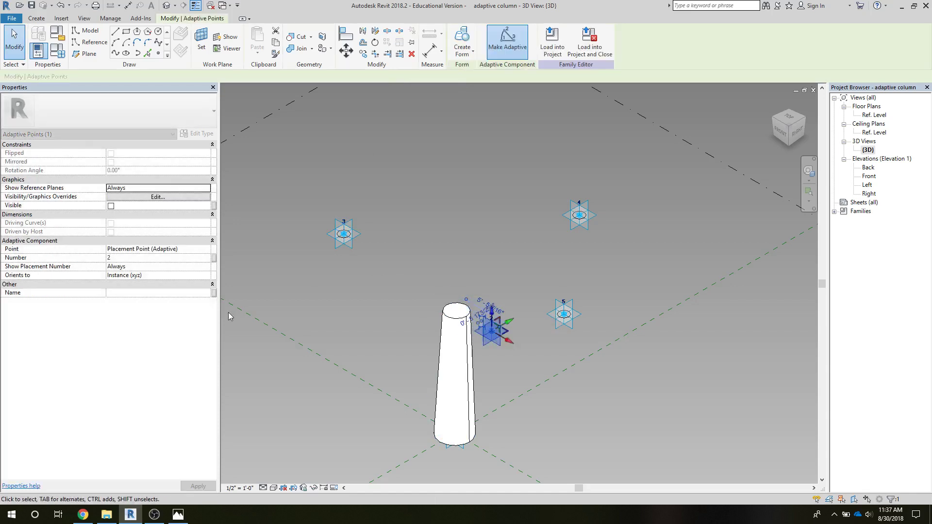
key(ctrl+z)
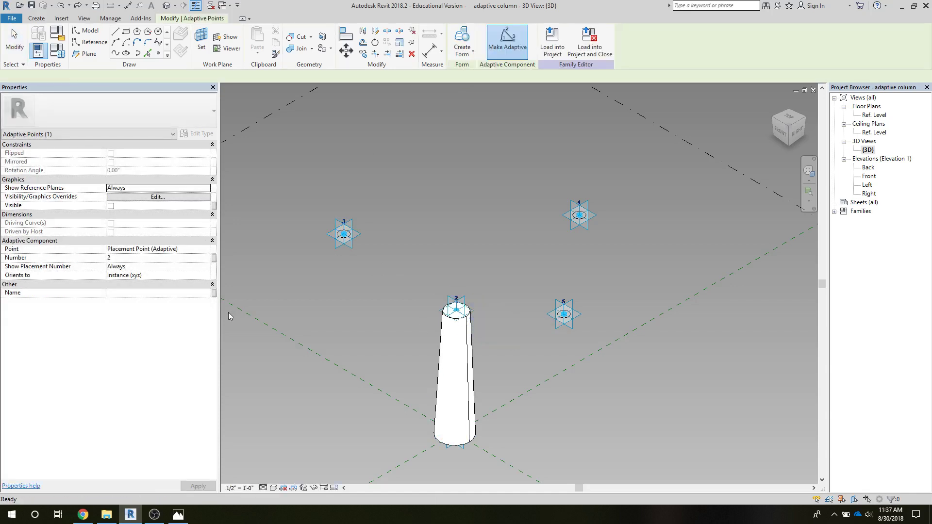
click(342, 340)
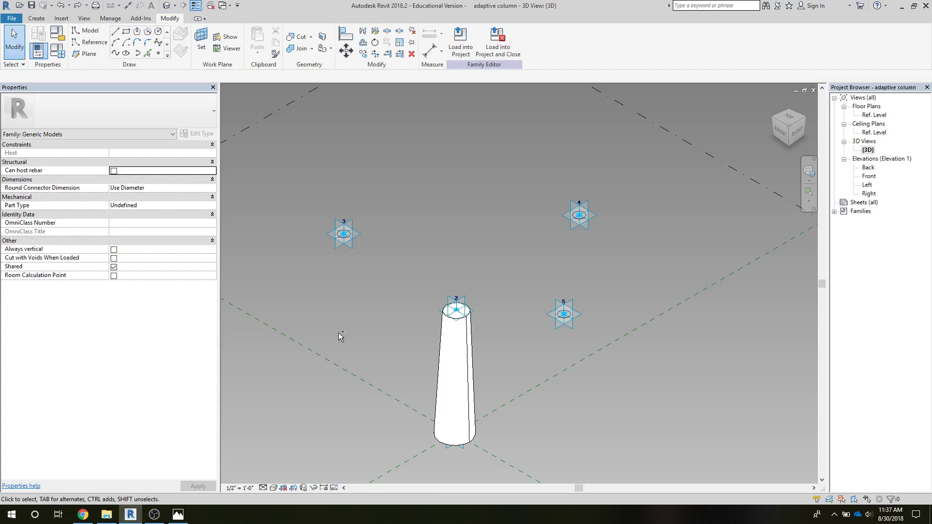
key(ctrl+z)
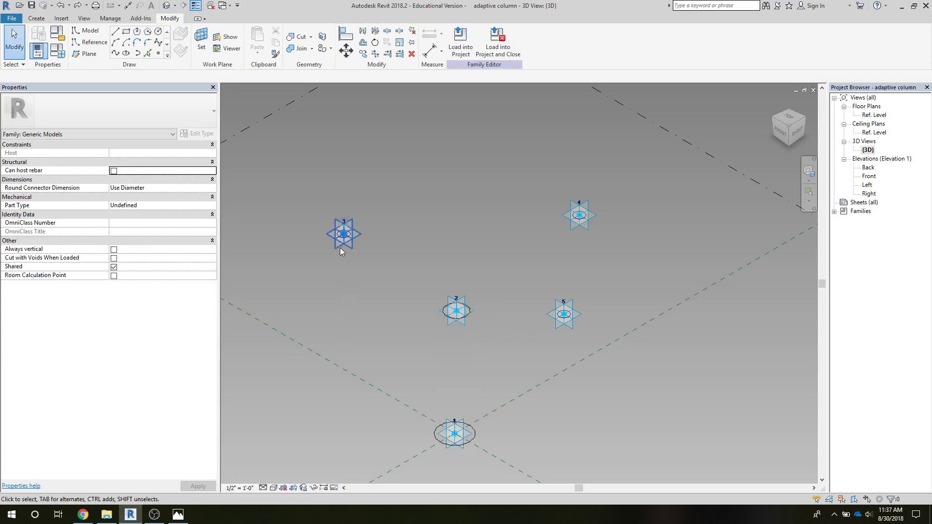
- Convert the five circles at adaptive points 1 to 5 from model lines to reference lines
click(341, 240)
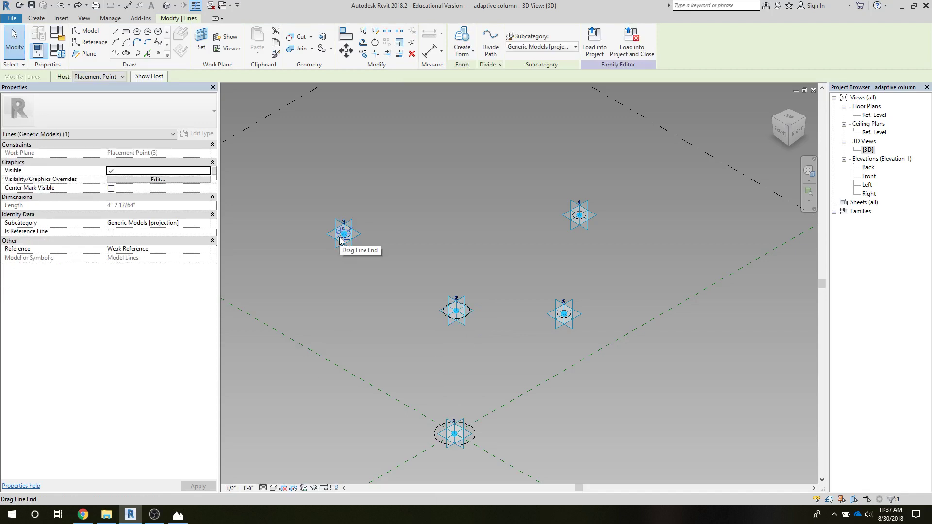
ctrl+click(435, 438)
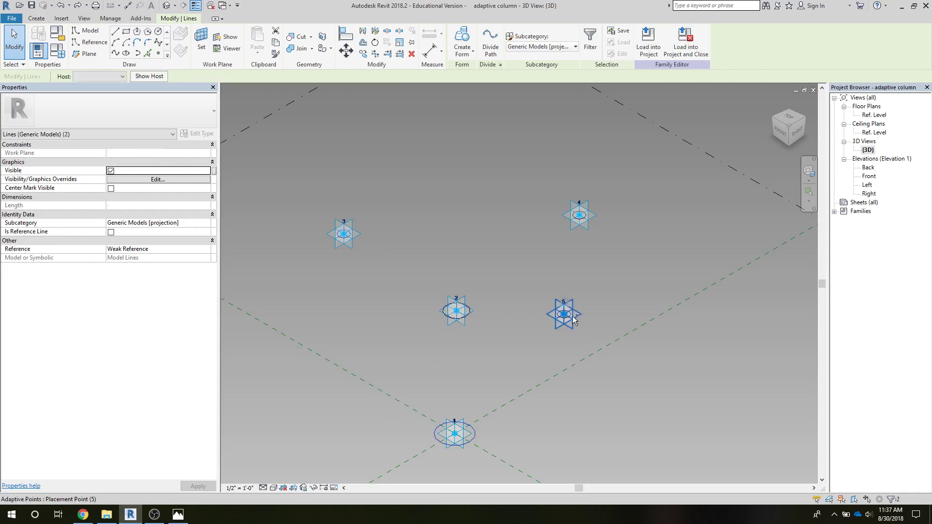
ctrl+click(571, 217)
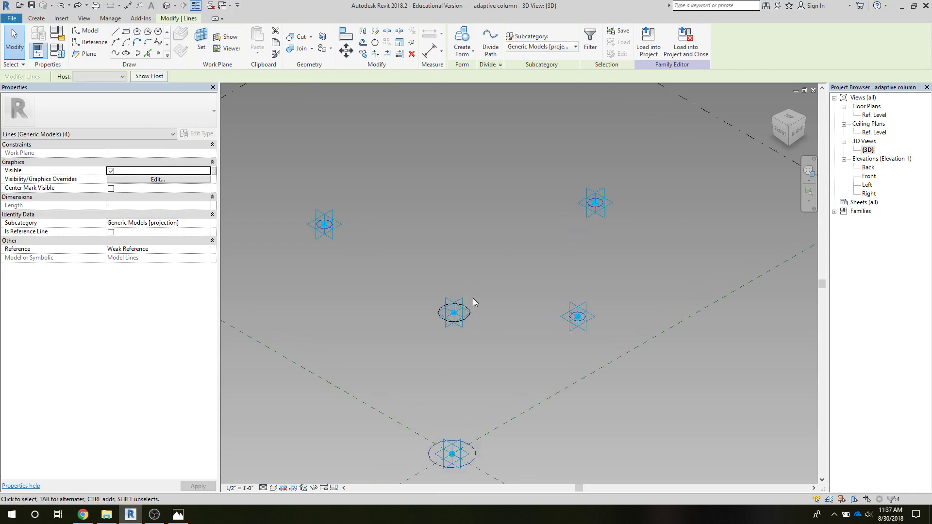
scroll(472, 299, up, 3)
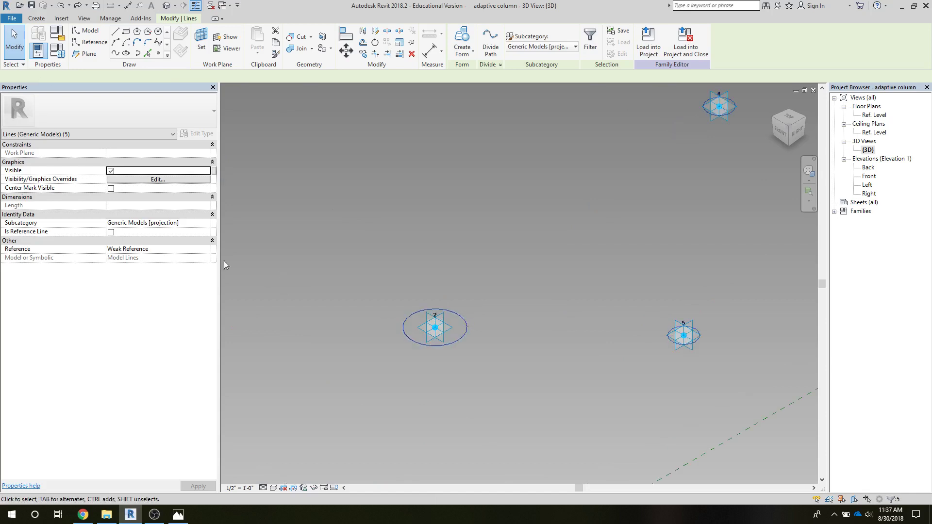
click(111, 232)
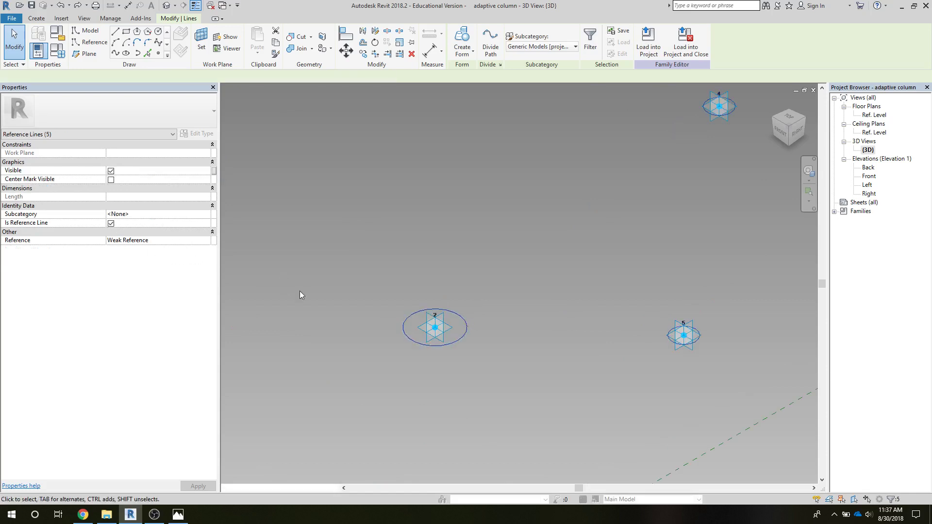
scroll(314, 299, down, 5)
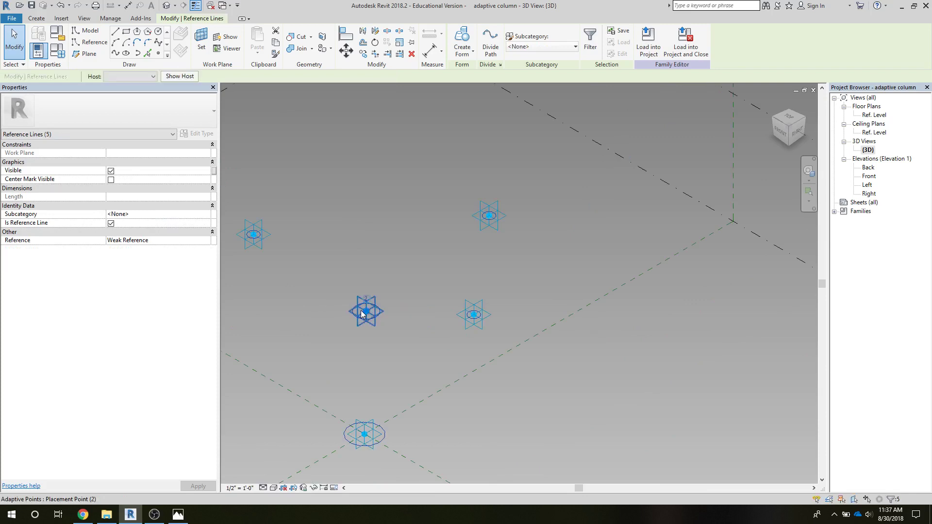
middle_drag(376, 302, 456, 258)
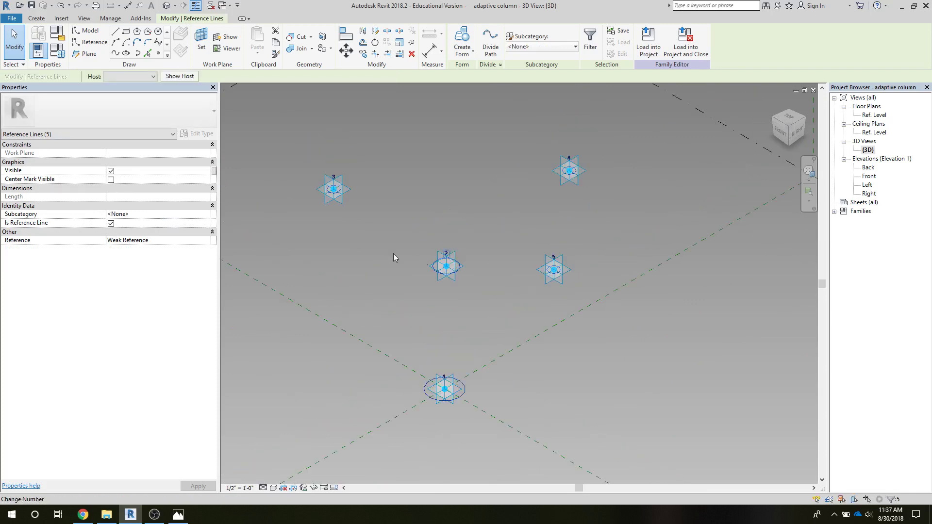
click(433, 272)
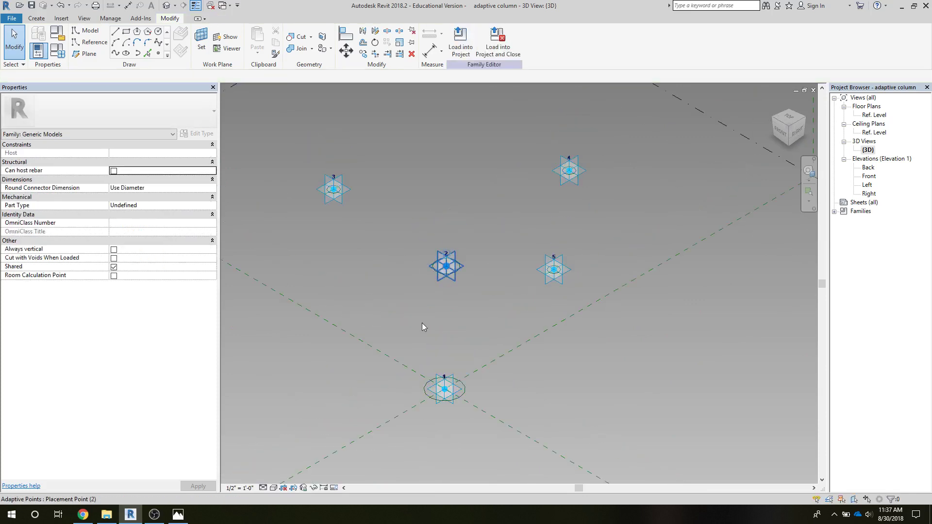
- Create the trunk as a solid form between the reference circles at adaptive points 1 and 2
scroll(424, 314, up, 1)
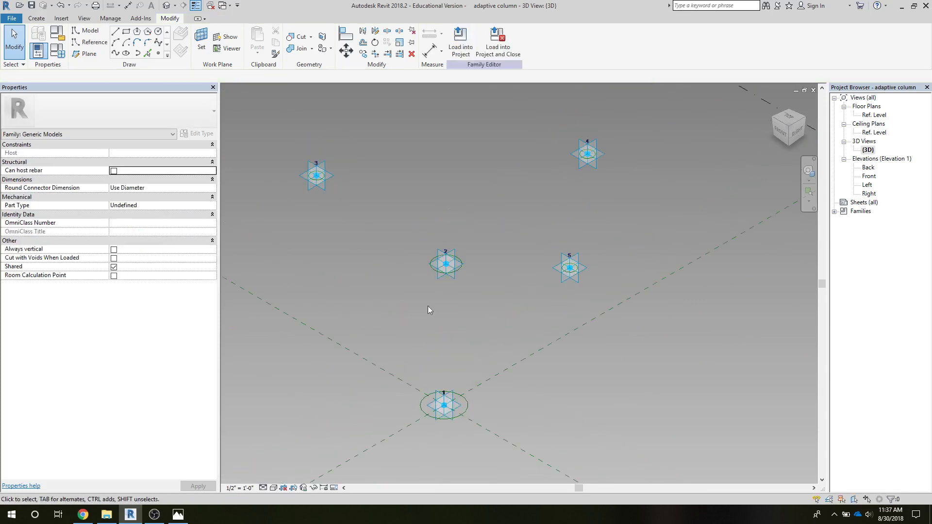
click(432, 271)
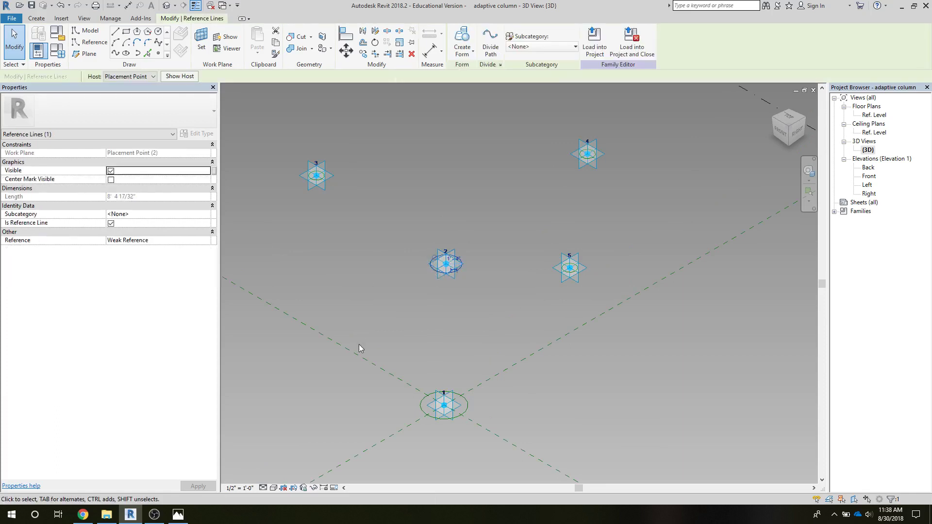
ctrl+click(424, 414)
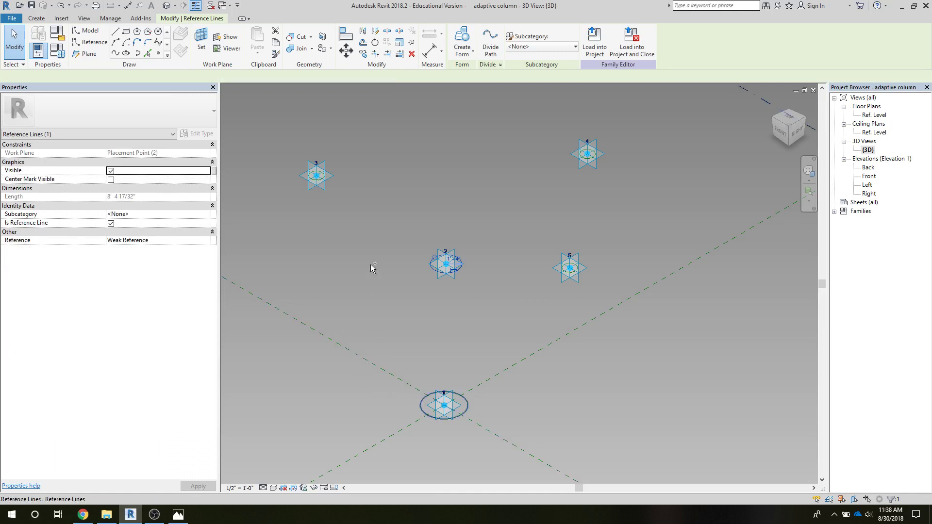
click(462, 50)
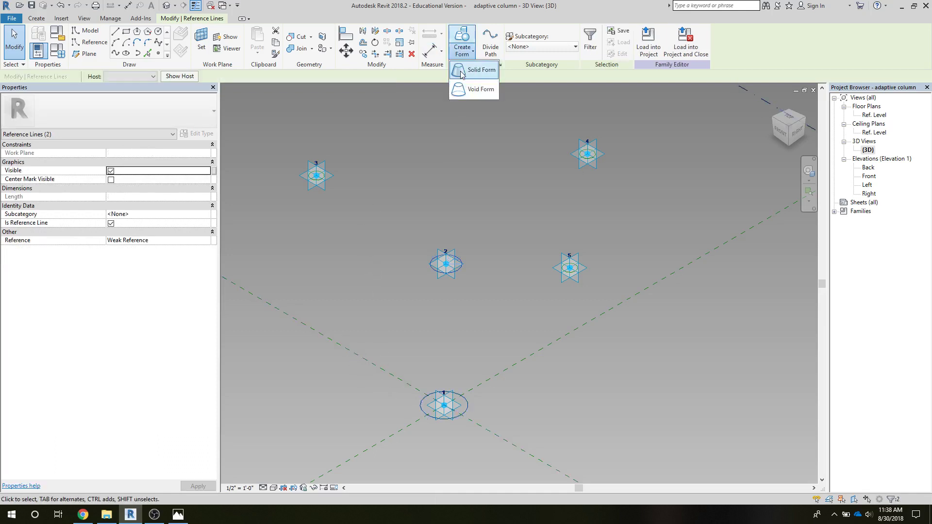
click(453, 77)
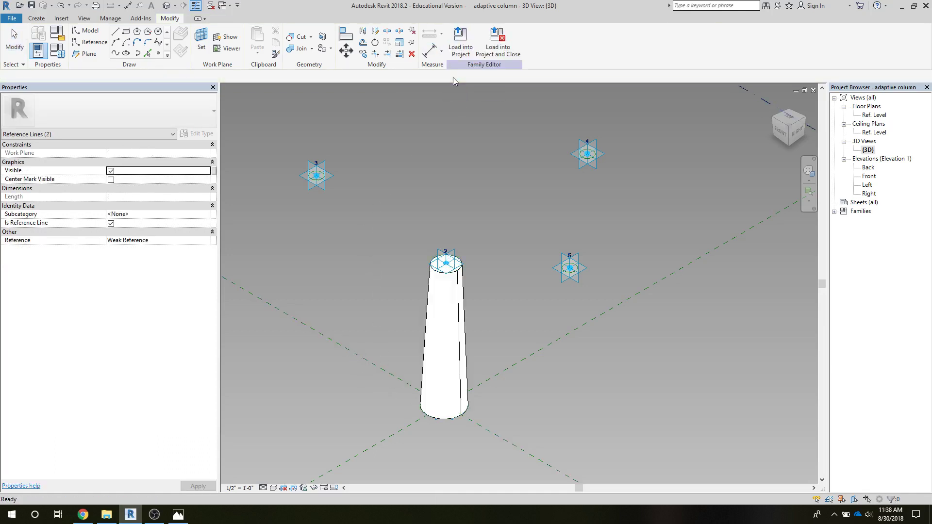
- Move adaptive point 2 horizontally to test whether the trunk follows it, and undo the move
click(445, 264)
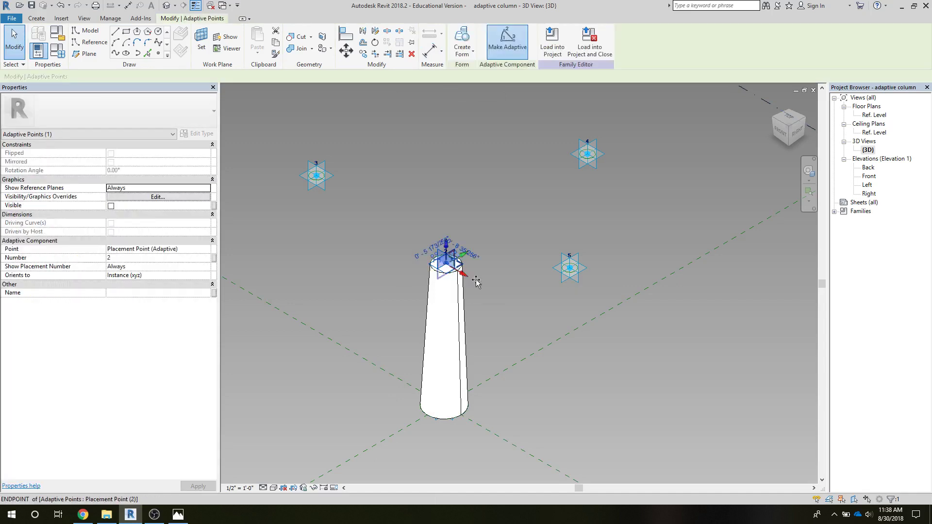
drag(473, 276, 508, 295)
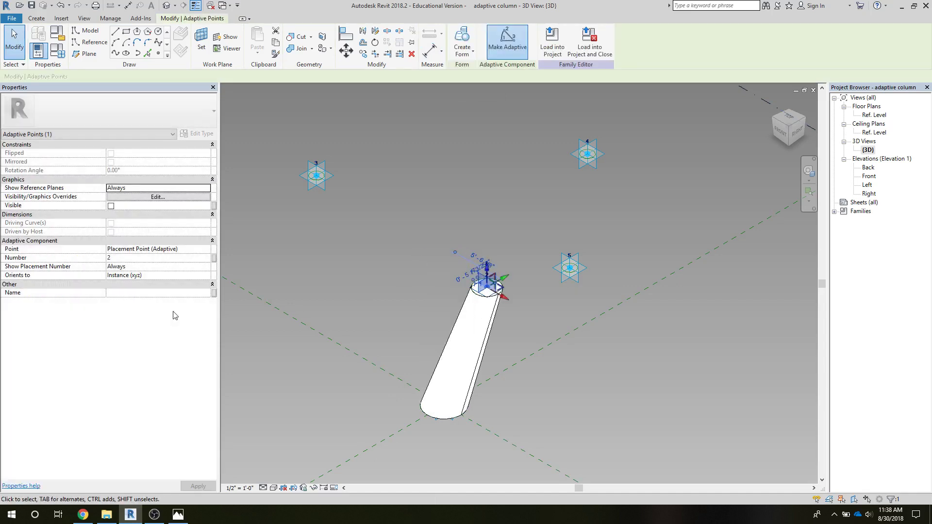
key(ctrl+z)
click(293, 188)
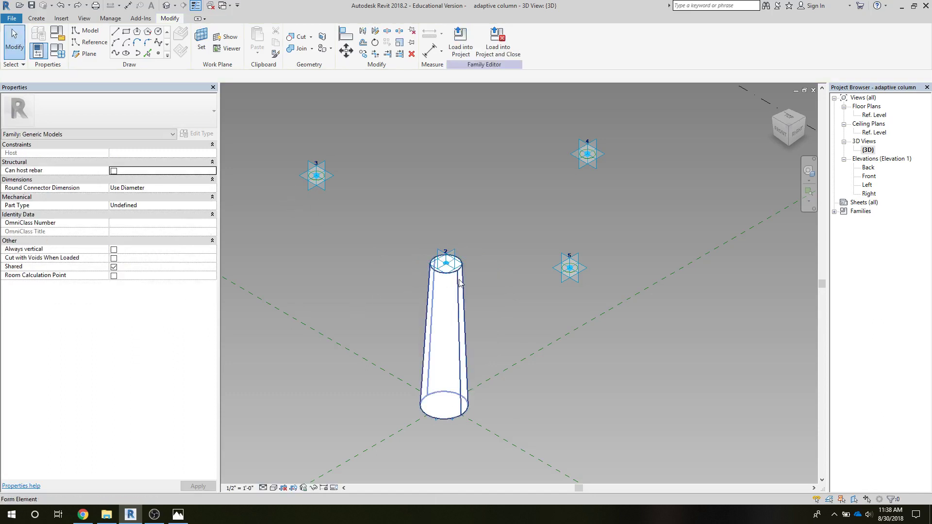
- Create the first branch as a solid form between the reference circles at adaptive points 2 and 3
key(Tab)
key(Tab)
click(435, 274)
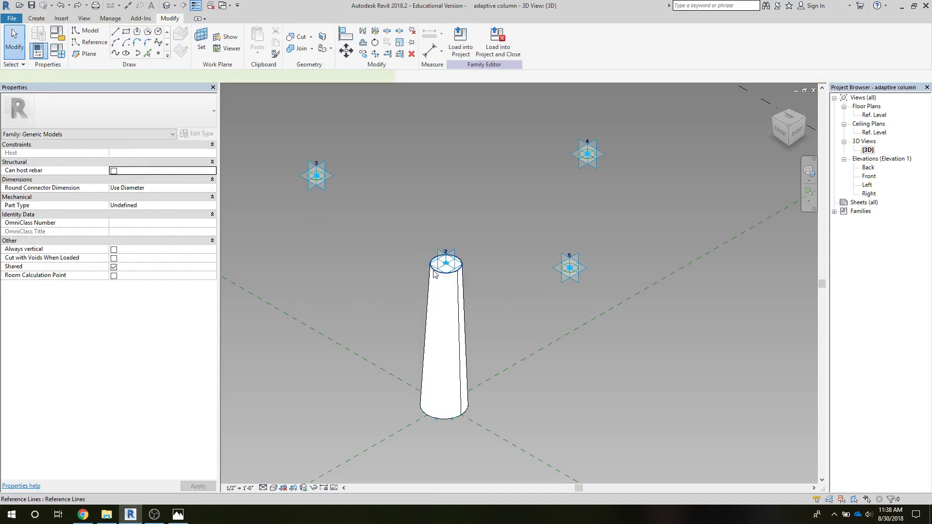
ctrl+click(315, 178)
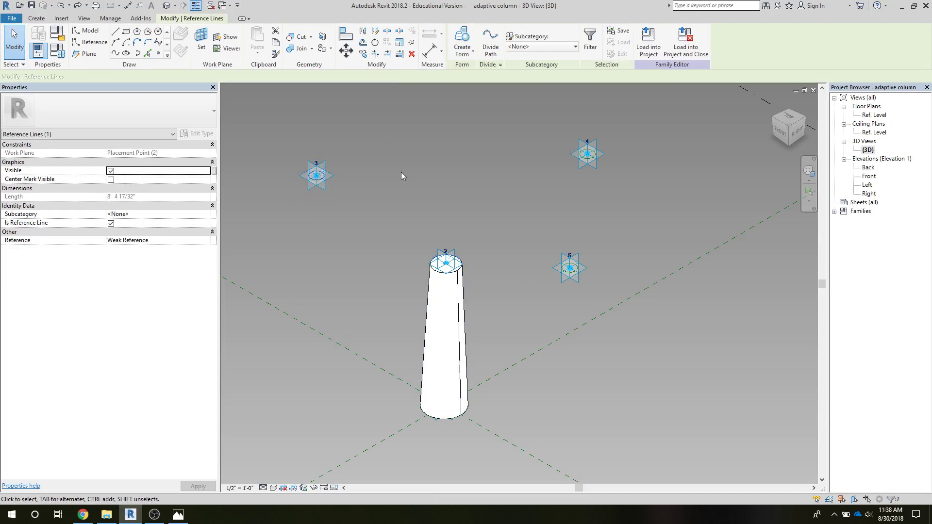
click(462, 49)
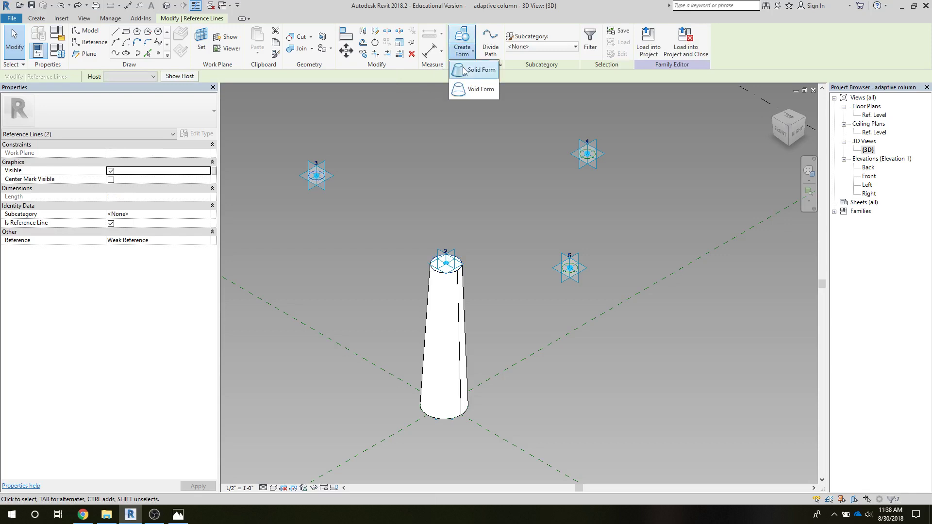
click(464, 71)
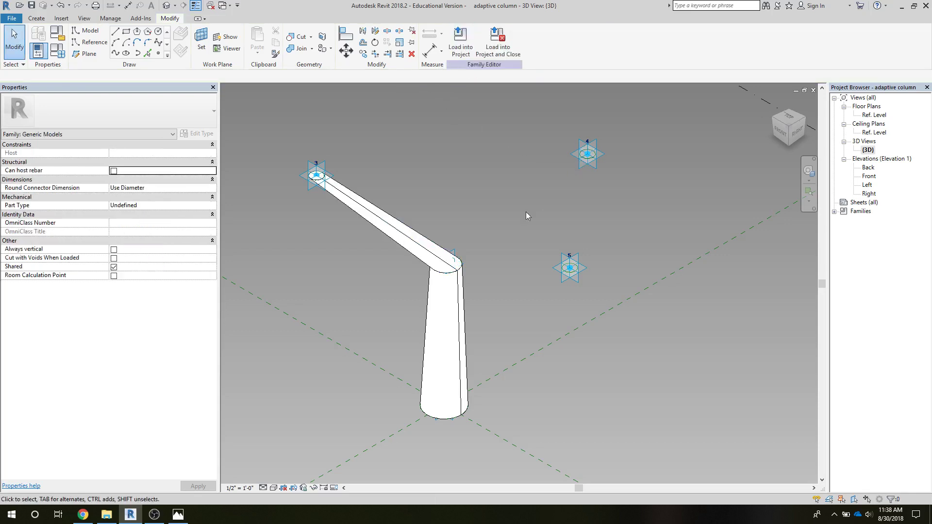
- Create the second branch as a solid form between the reference circles at adaptive points 2 and 4
click(458, 271)
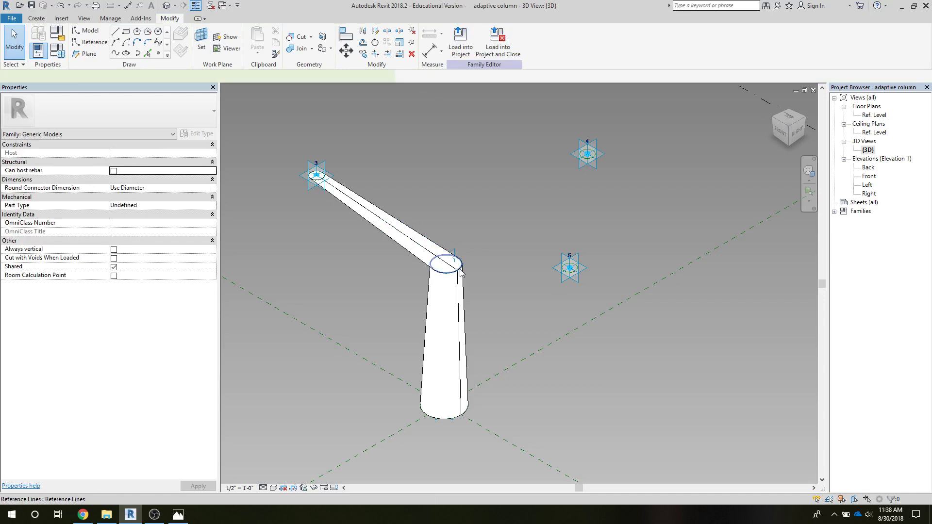
ctrl+click(588, 154)
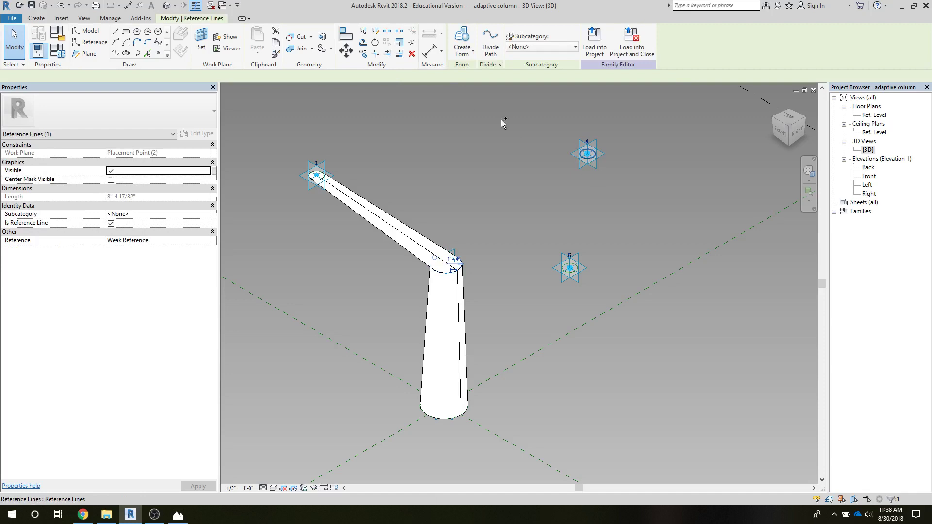
click(459, 54)
click(465, 65)
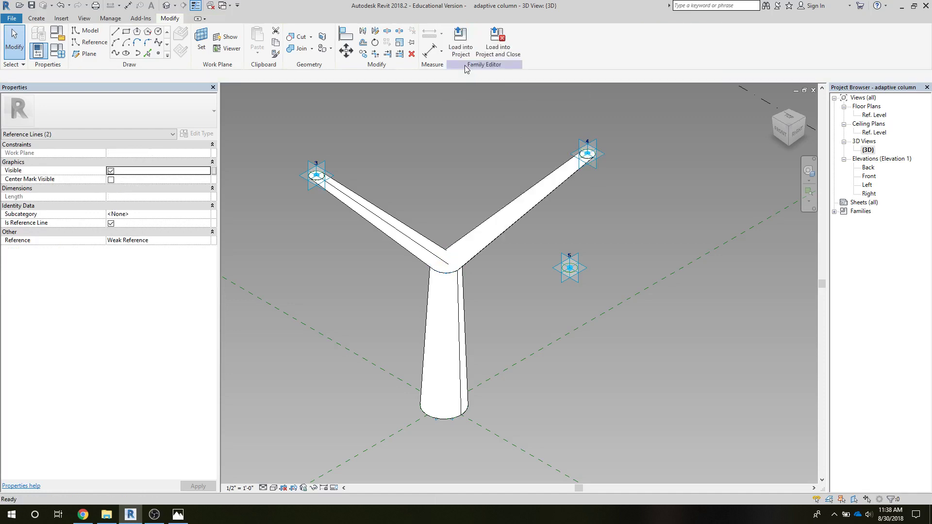
click(485, 136)
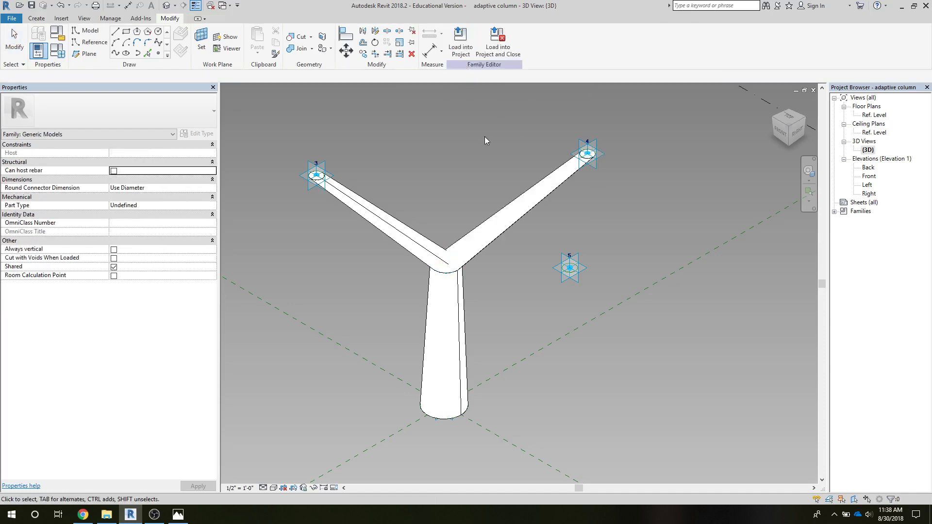
- Create the third branch as a solid form between the reference circles at adaptive points 2 and 5
click(458, 275)
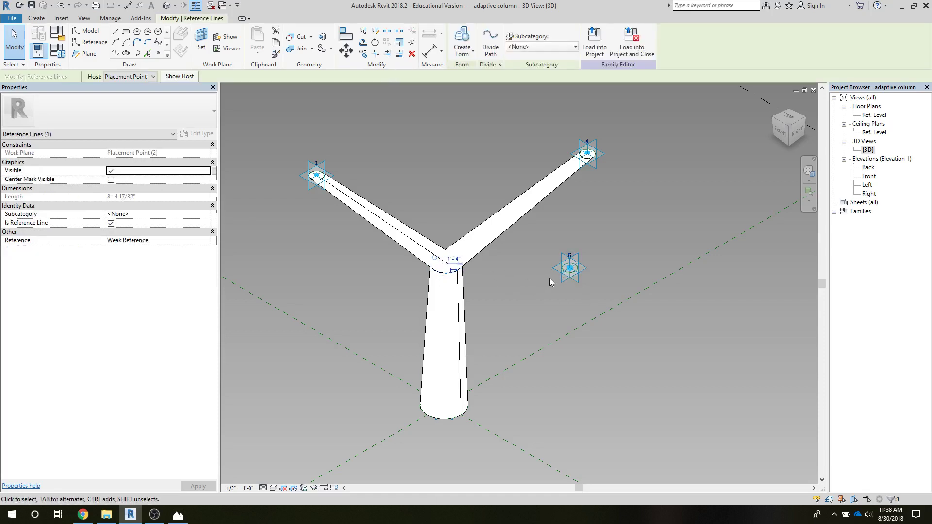
key(Escape)
ctrl+click(567, 272)
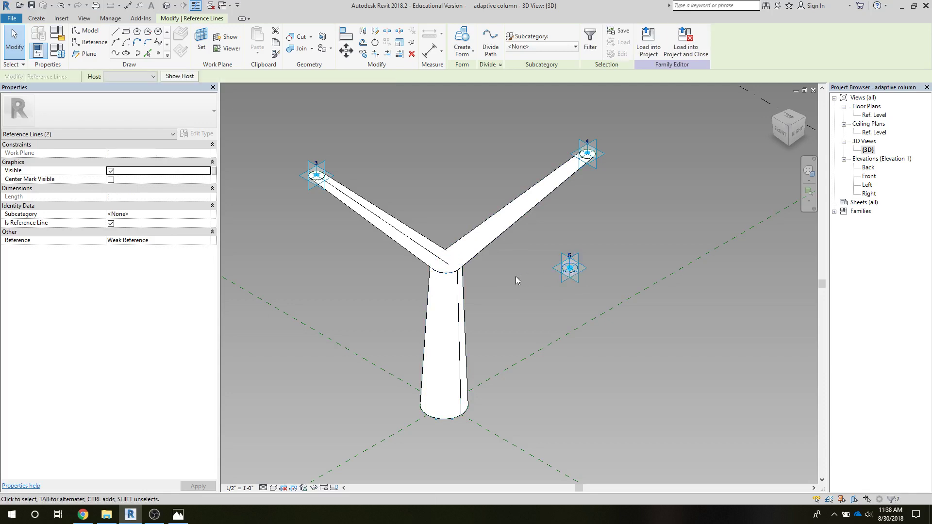
click(466, 58)
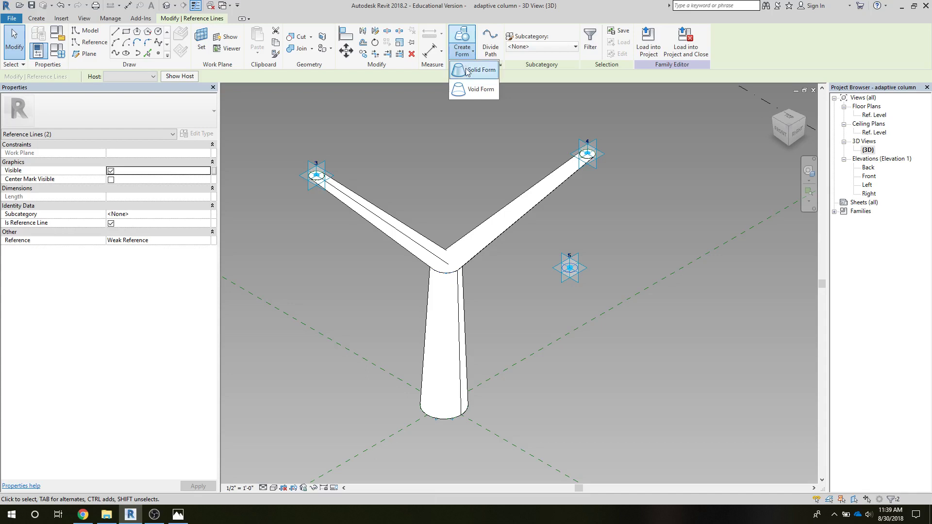
click(465, 69)
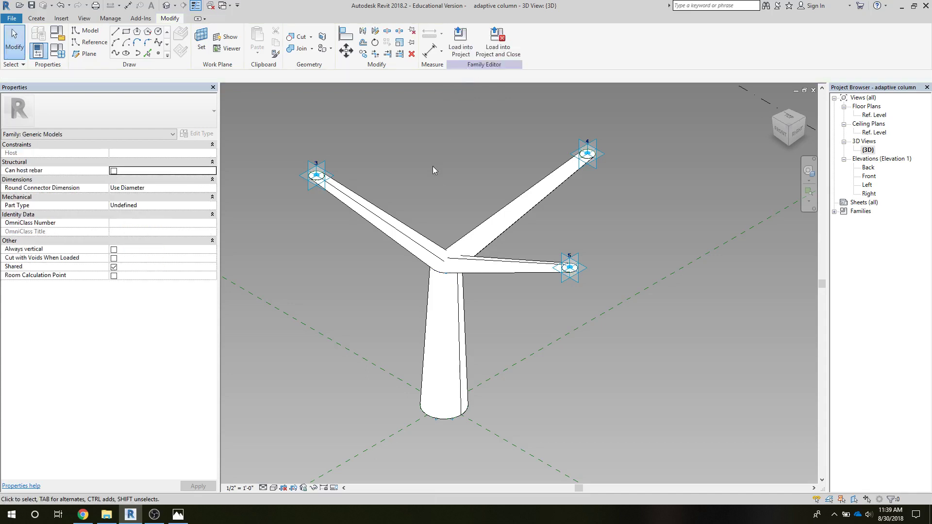
- Raise adaptive points 5, 4 and 3 to lift the three branch tips, also shifting point 4 sideways
click(584, 284)
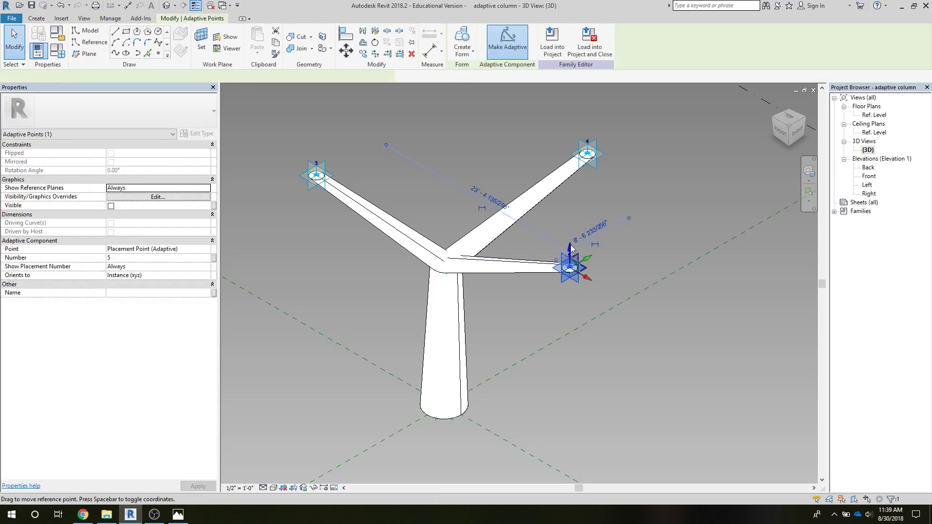
drag(569, 254, 578, 190)
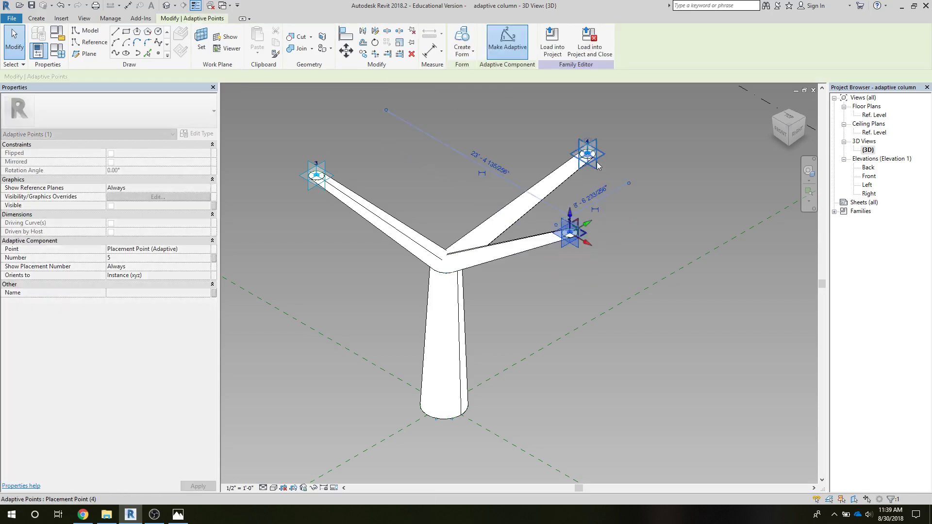
click(586, 148)
drag(584, 122, 578, 97)
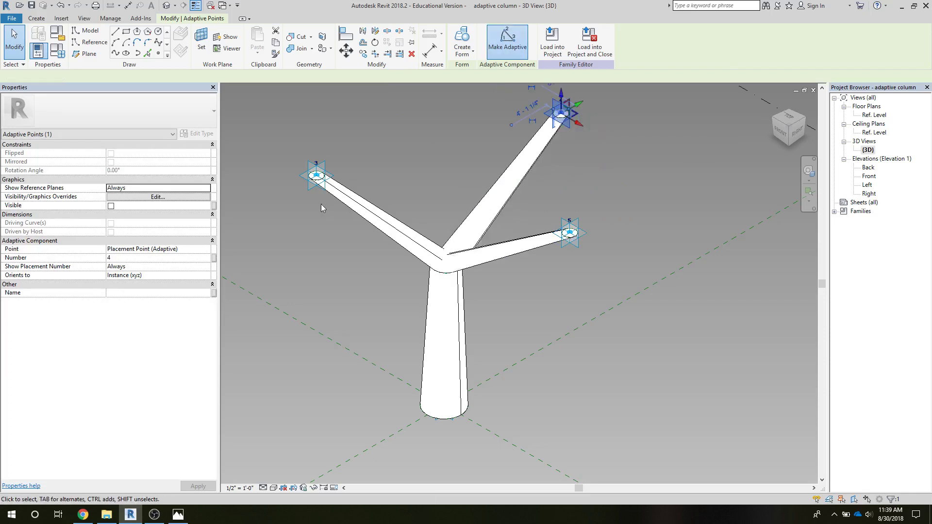
click(311, 170)
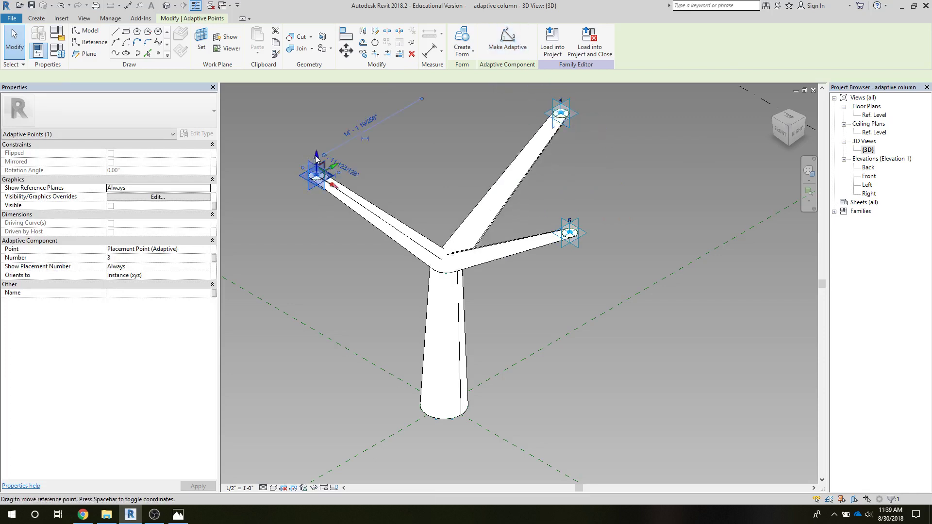
drag(310, 168, 312, 139)
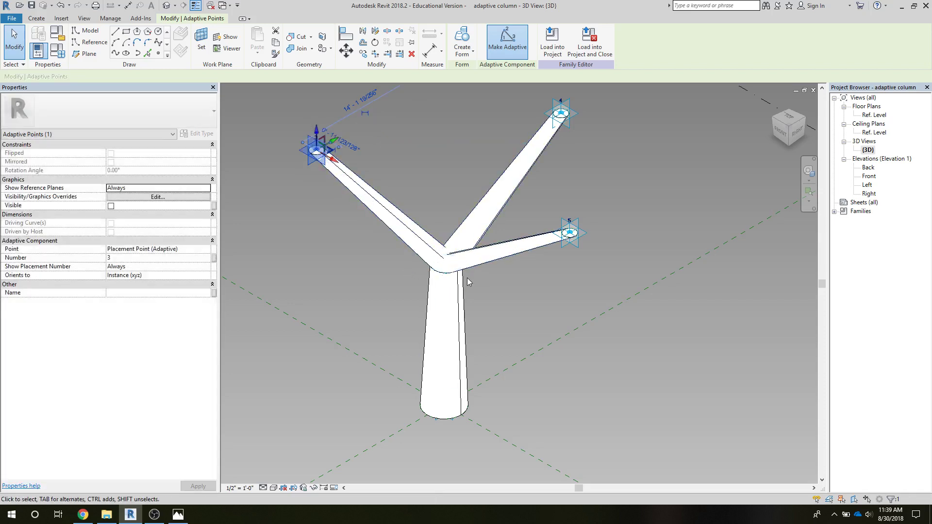
- Move adaptive point 2 horizontally to test whether the trunk and all three branches follow it, and undo the move
click(434, 272)
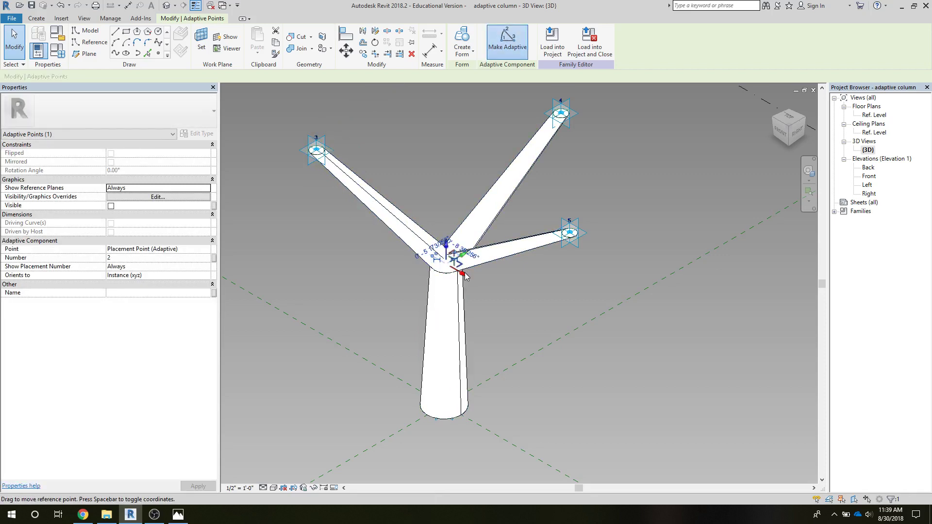
drag(465, 275, 496, 296)
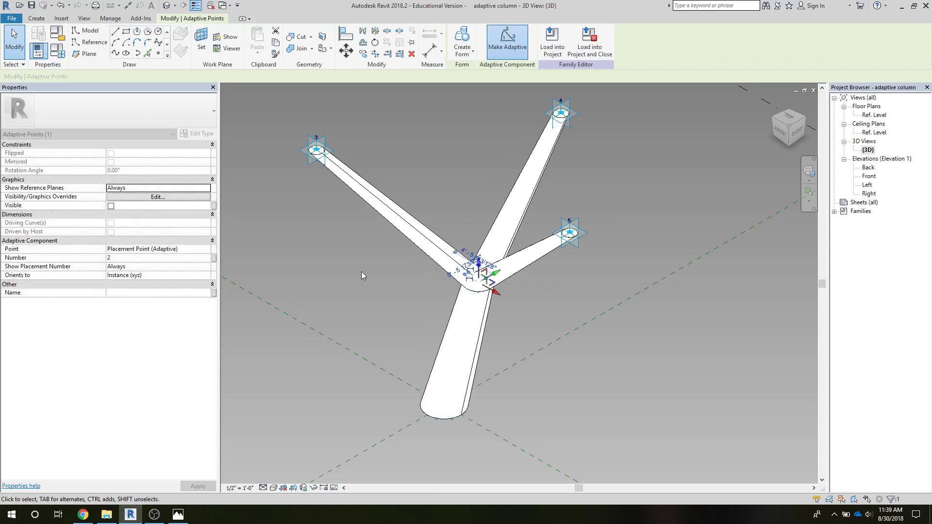
click(361, 272)
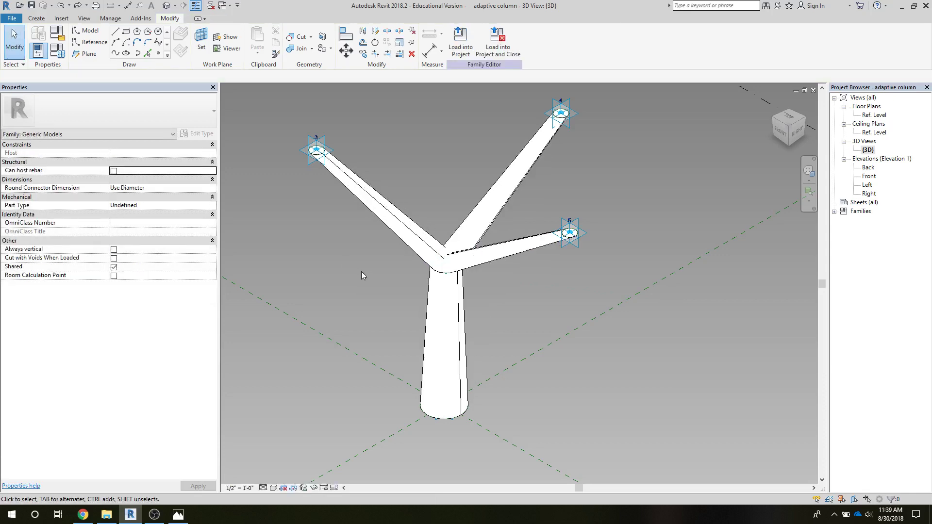
- Save the adaptive column family
click(31, 7)
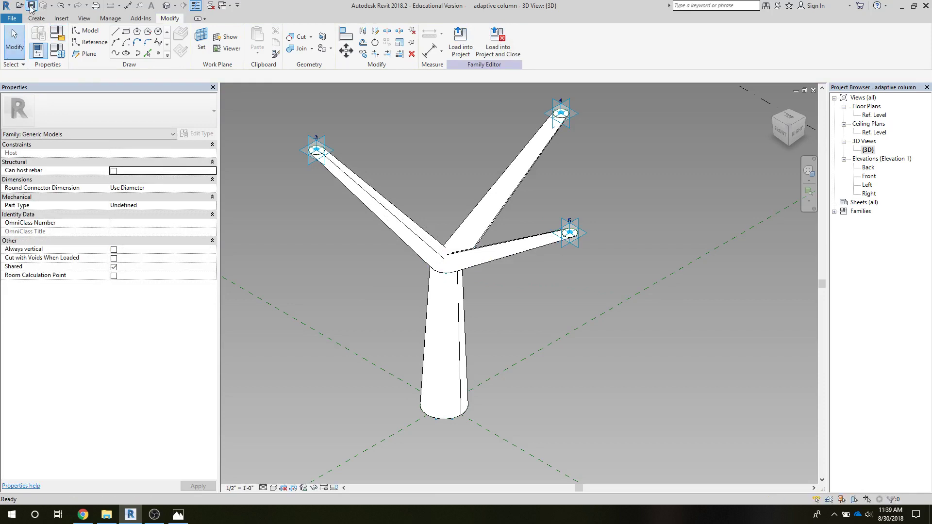